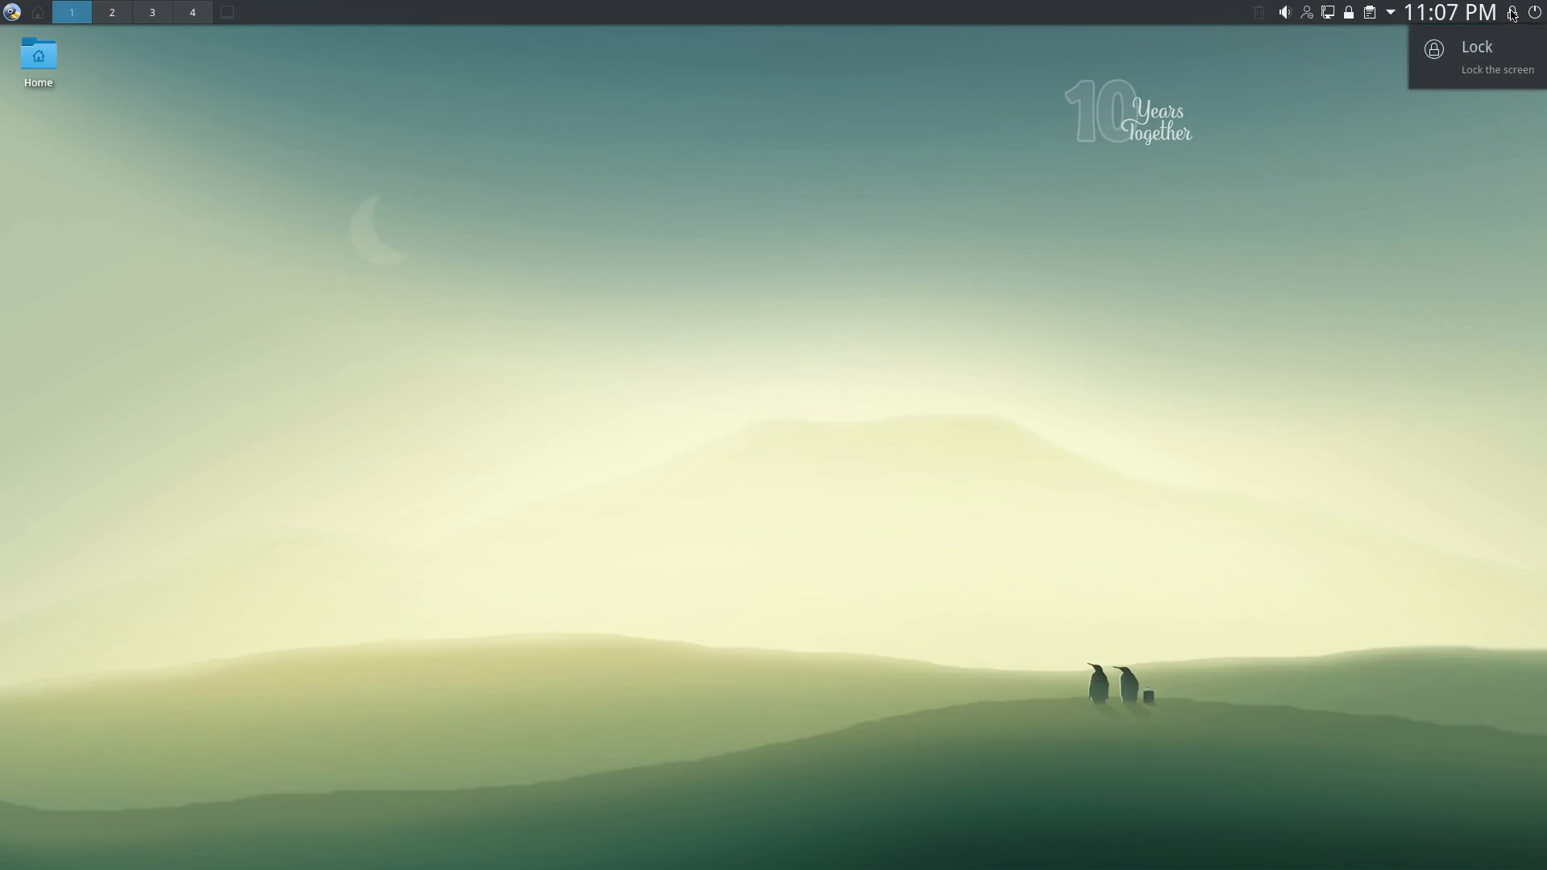
Check the clock calendar, the hidden system tray entries, and the home folder's subfolders.
{"action": "left_click", "coordinate": [1450, 17]}
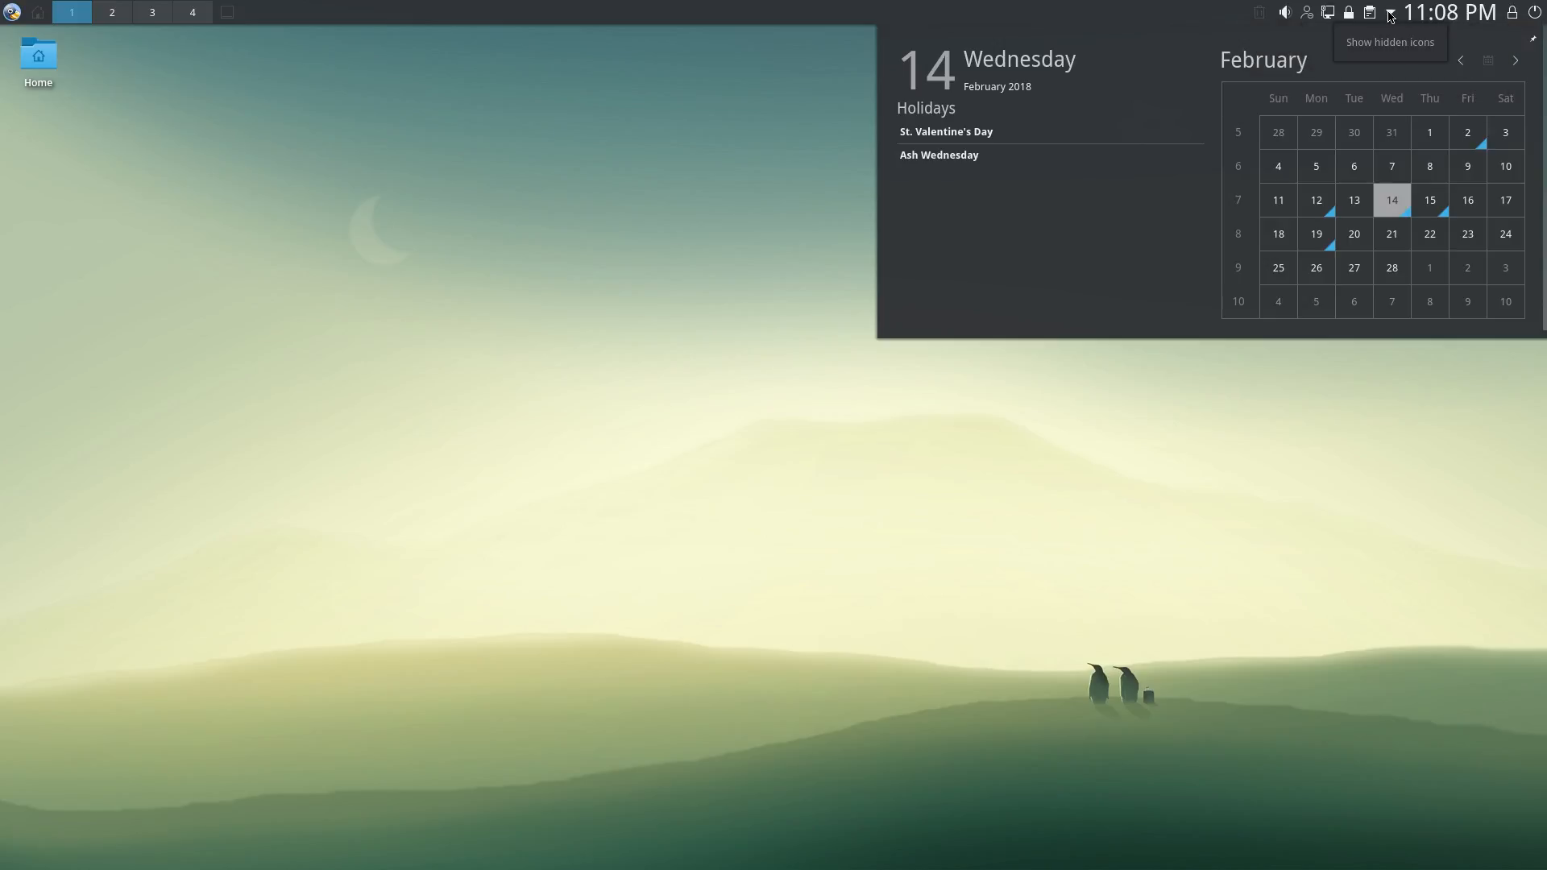
{"action": "left_click", "coordinate": [1391, 14]}
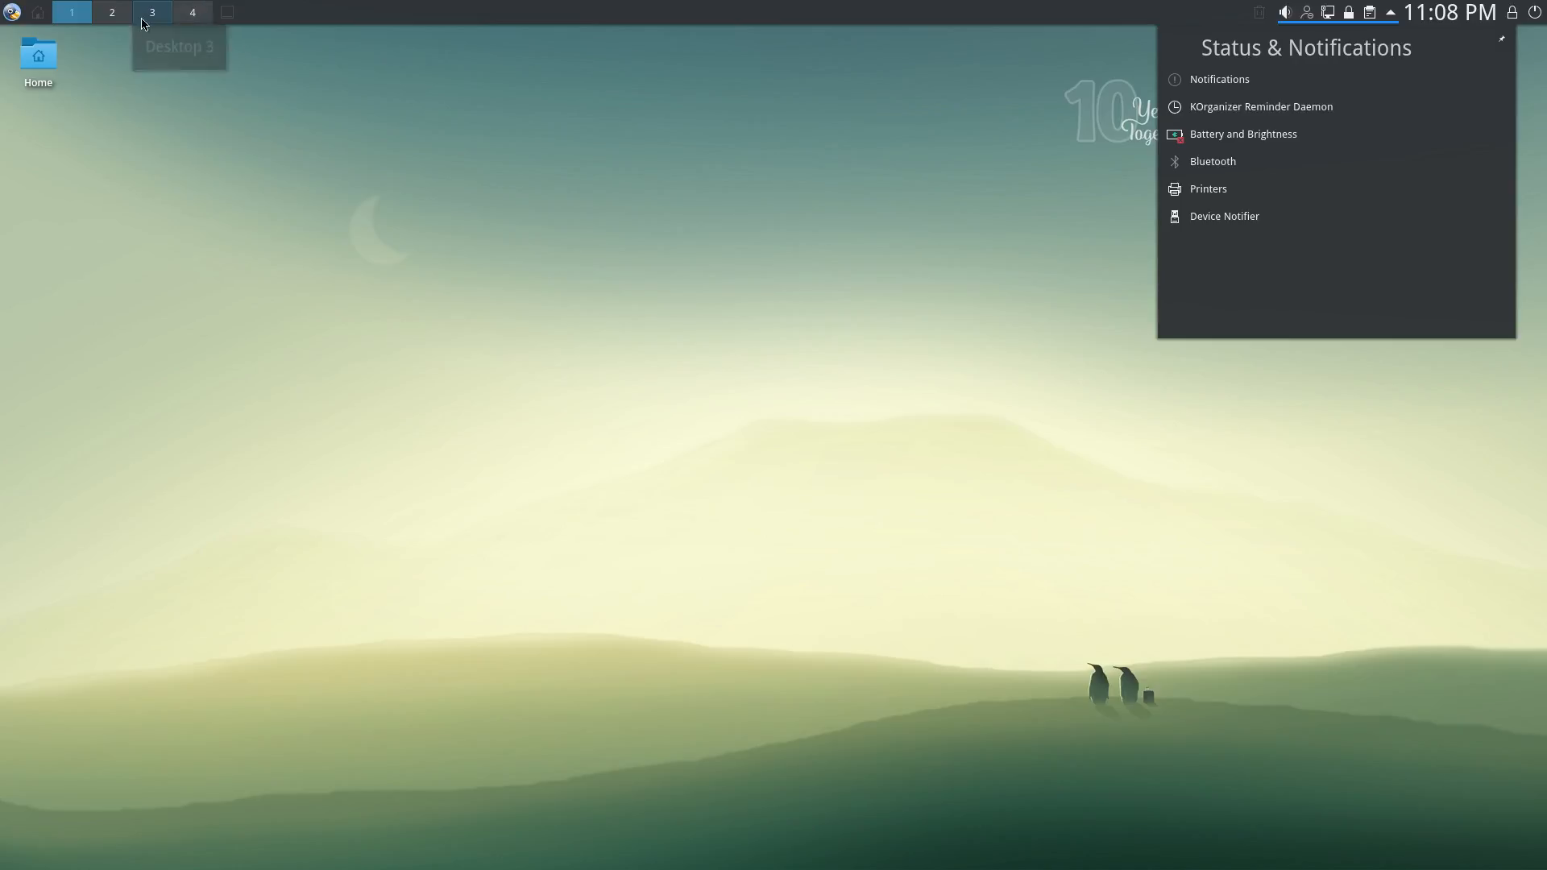
{"action": "left_click", "coordinate": [41, 13]}
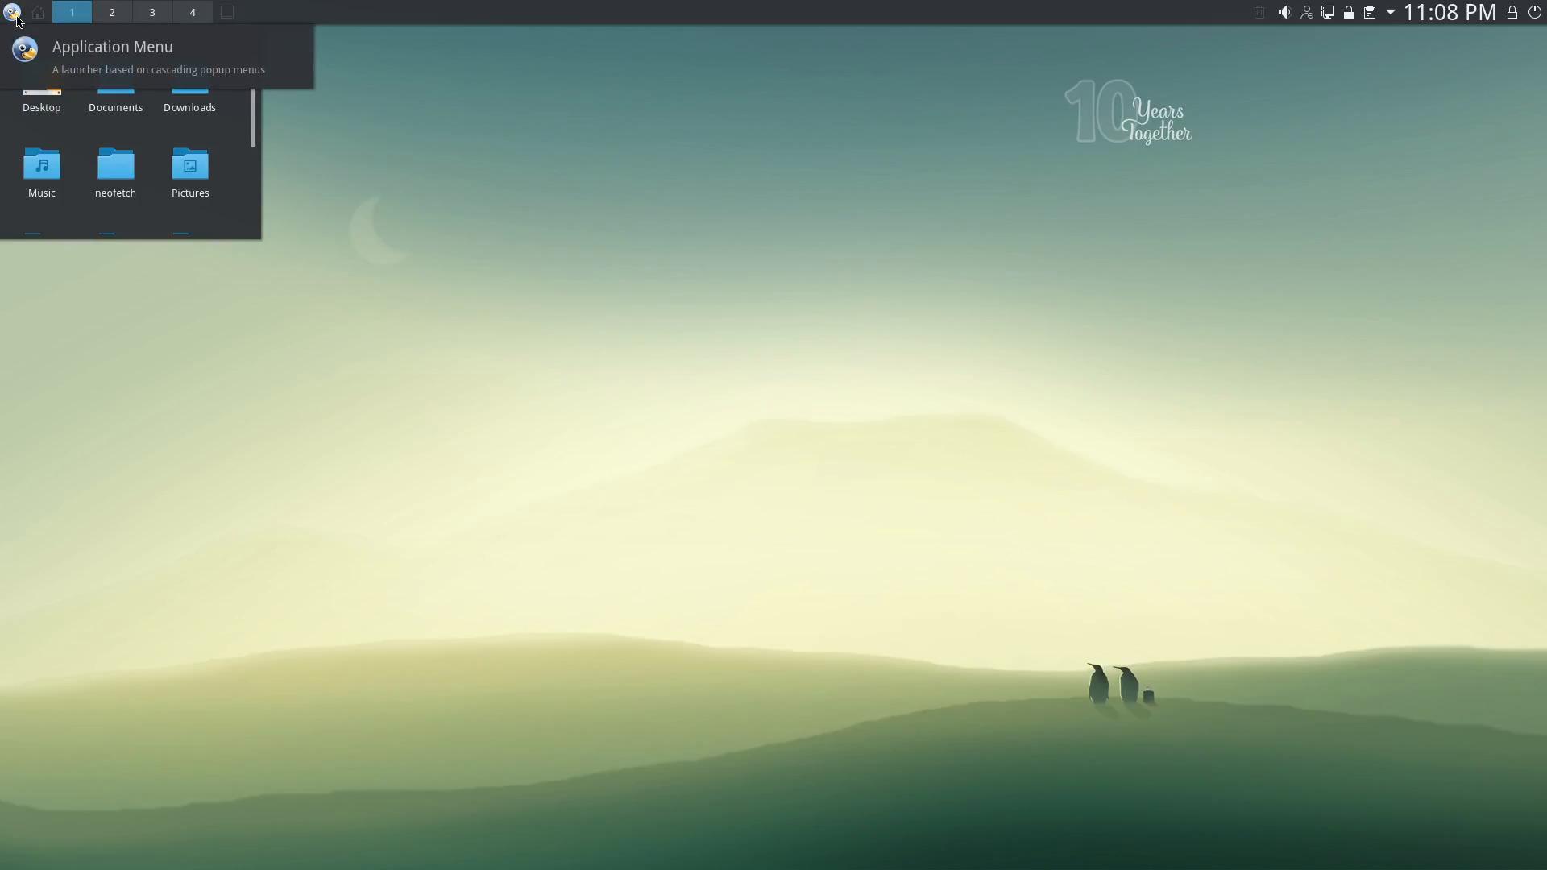
Bring up the application launcher, dismiss it, and reopen it to reach the System category.
{"action": "left_click", "coordinate": [16, 14]}
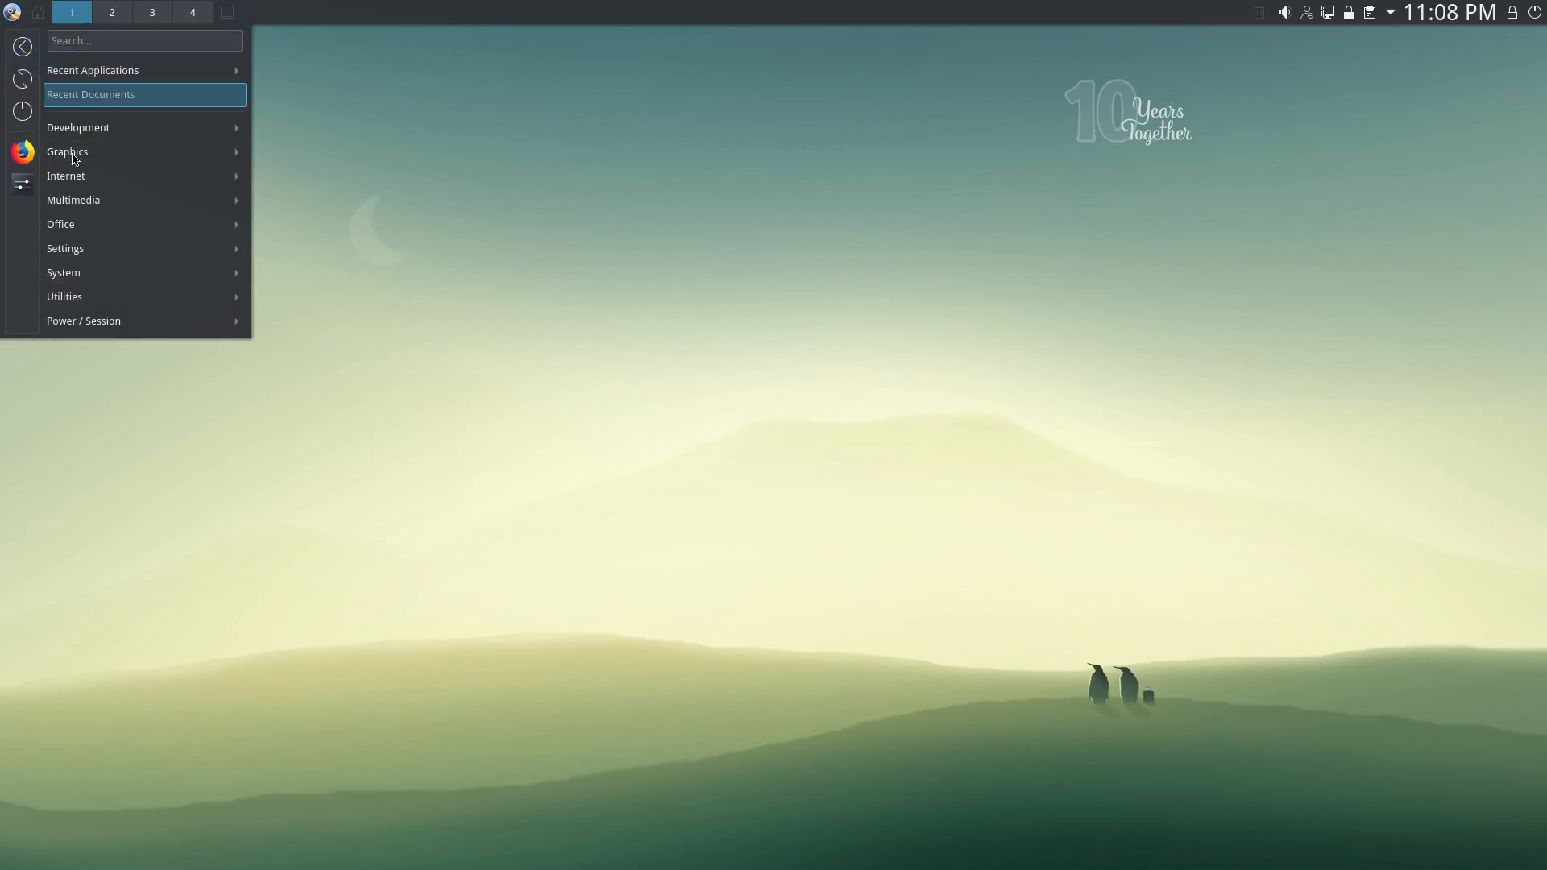
{"action": "left_click", "coordinate": [659, 130]}
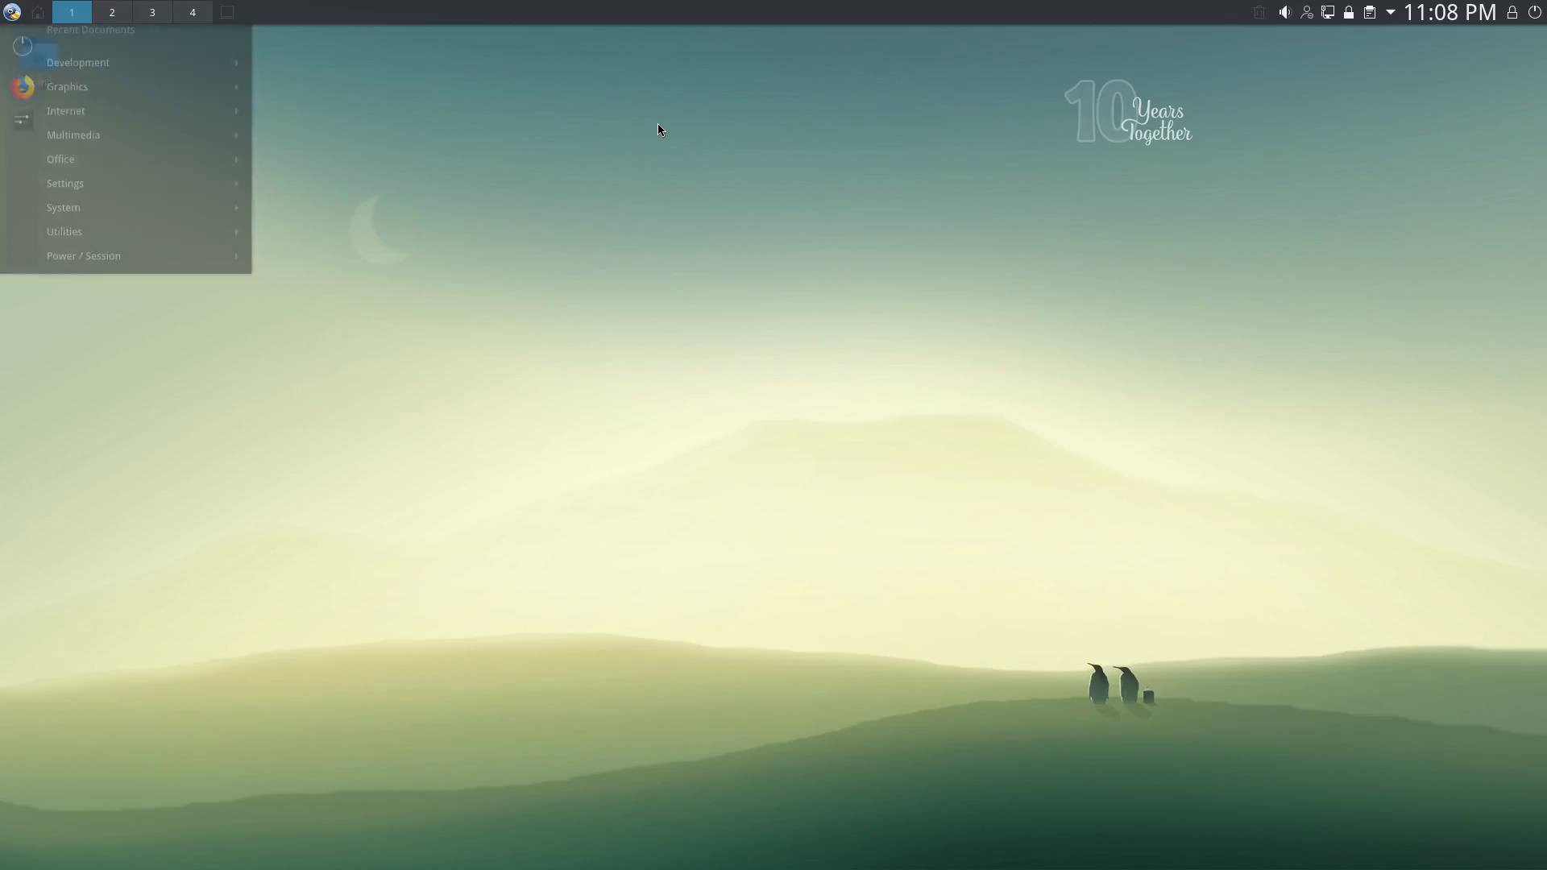
{"action": "left_click", "coordinate": [14, 16]}
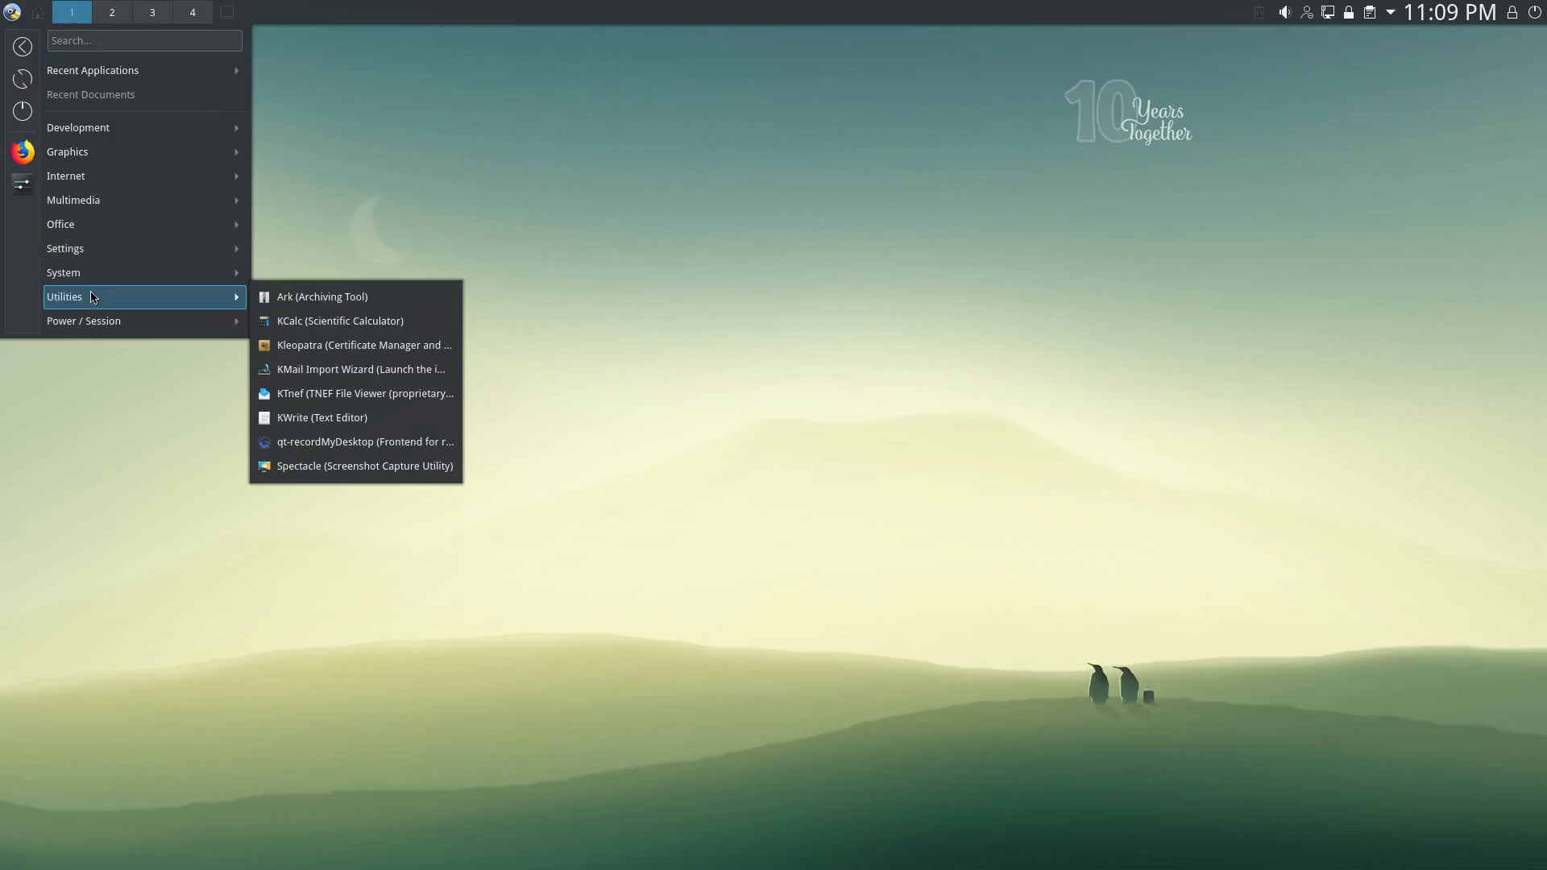
{"action": "mouse_move", "coordinate": [63, 272]}
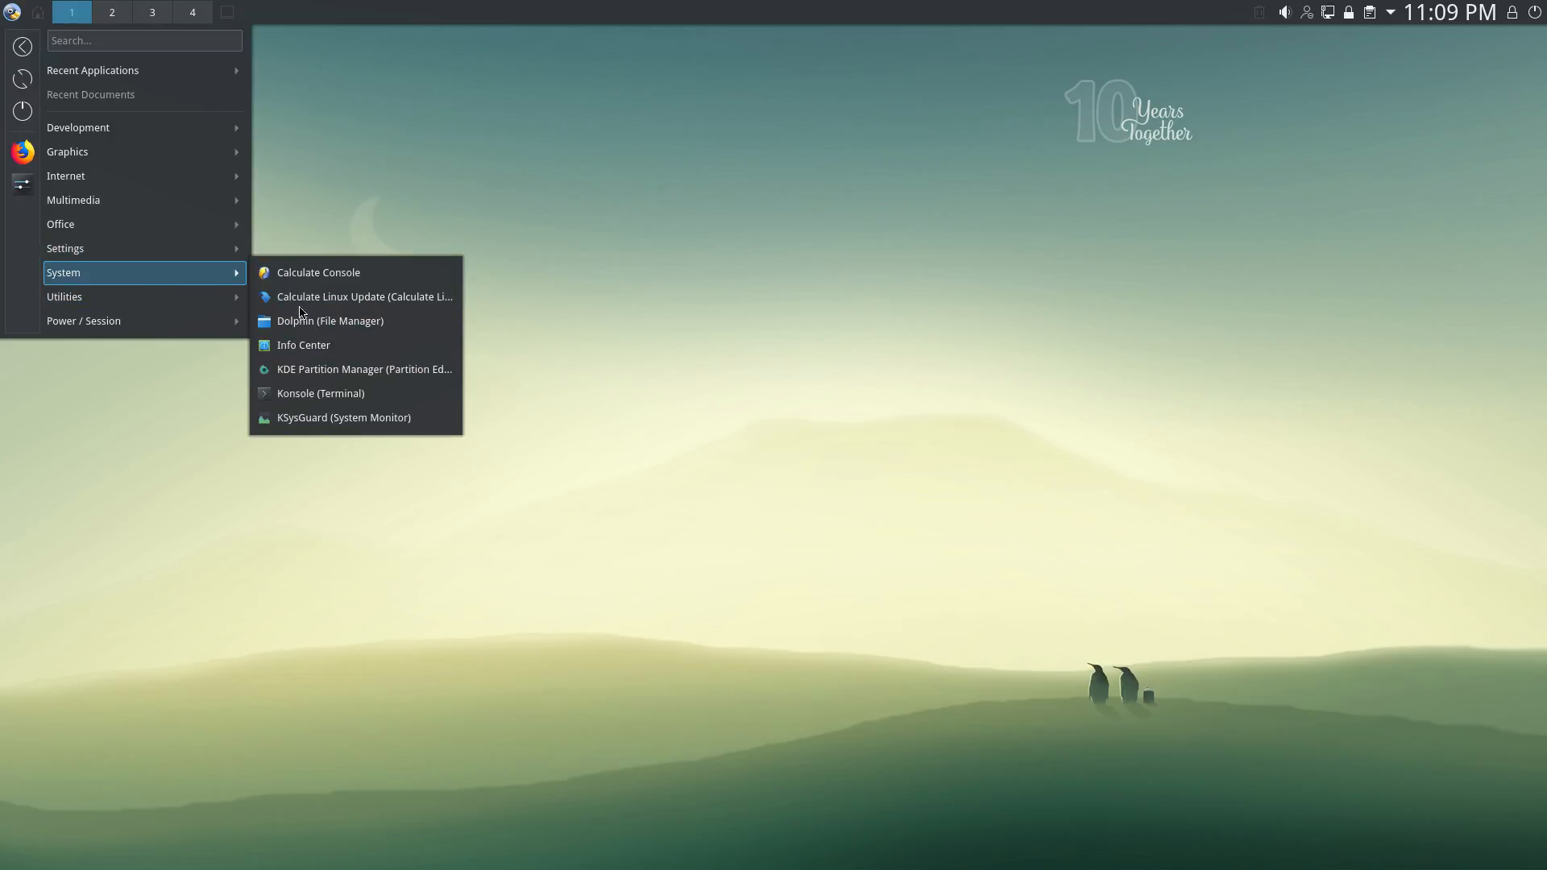
Launch KSysGuard, view the System Load graphs, then close it.
{"action": "left_click", "coordinate": [329, 417]}
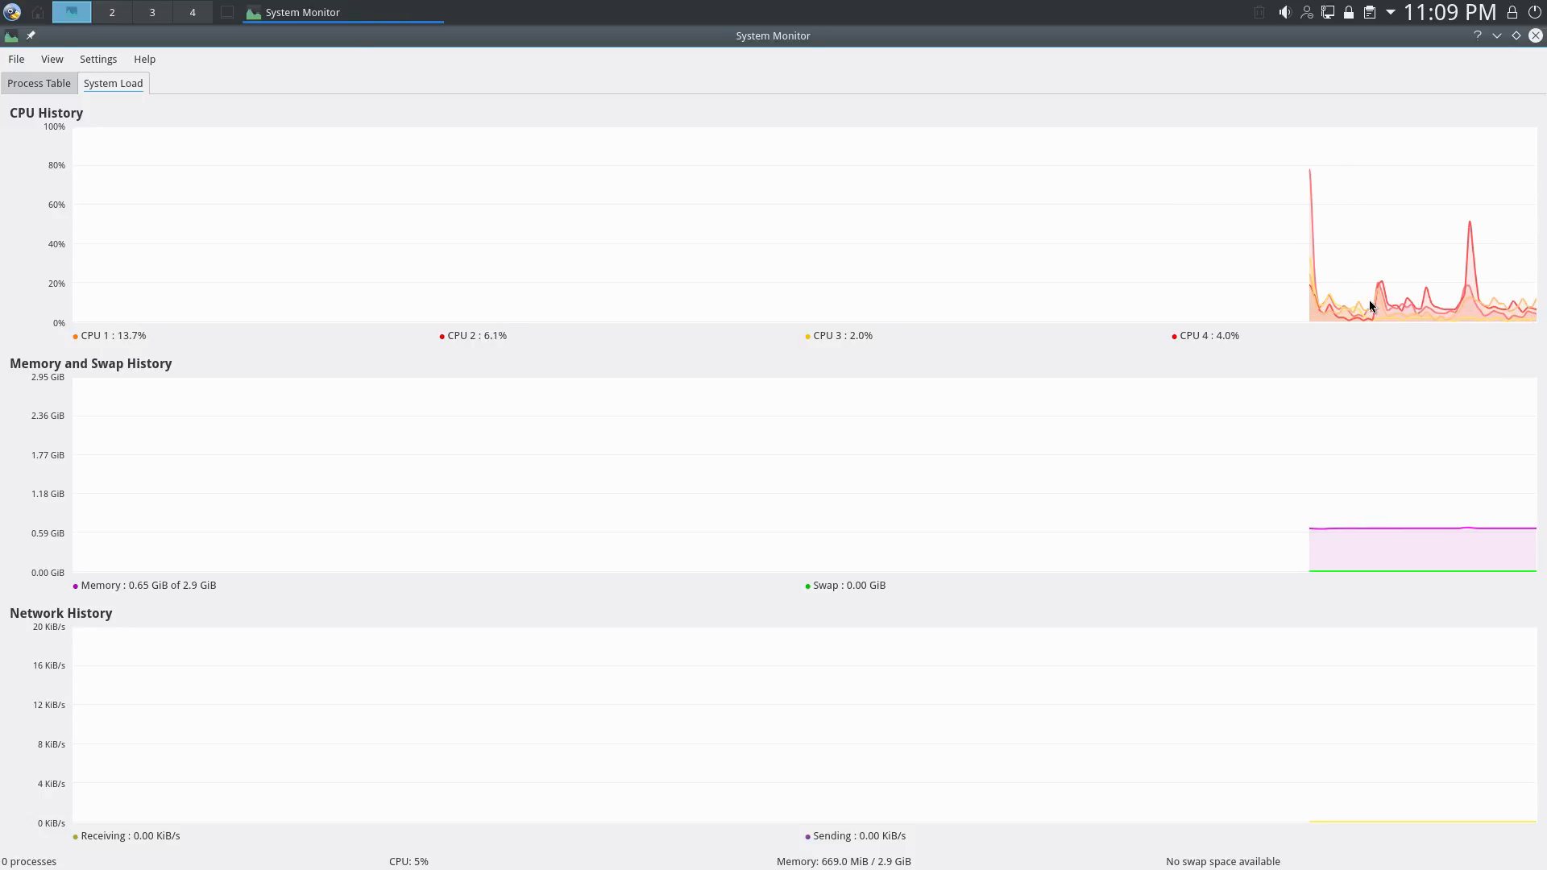
{"action": "left_click", "coordinate": [1536, 35]}
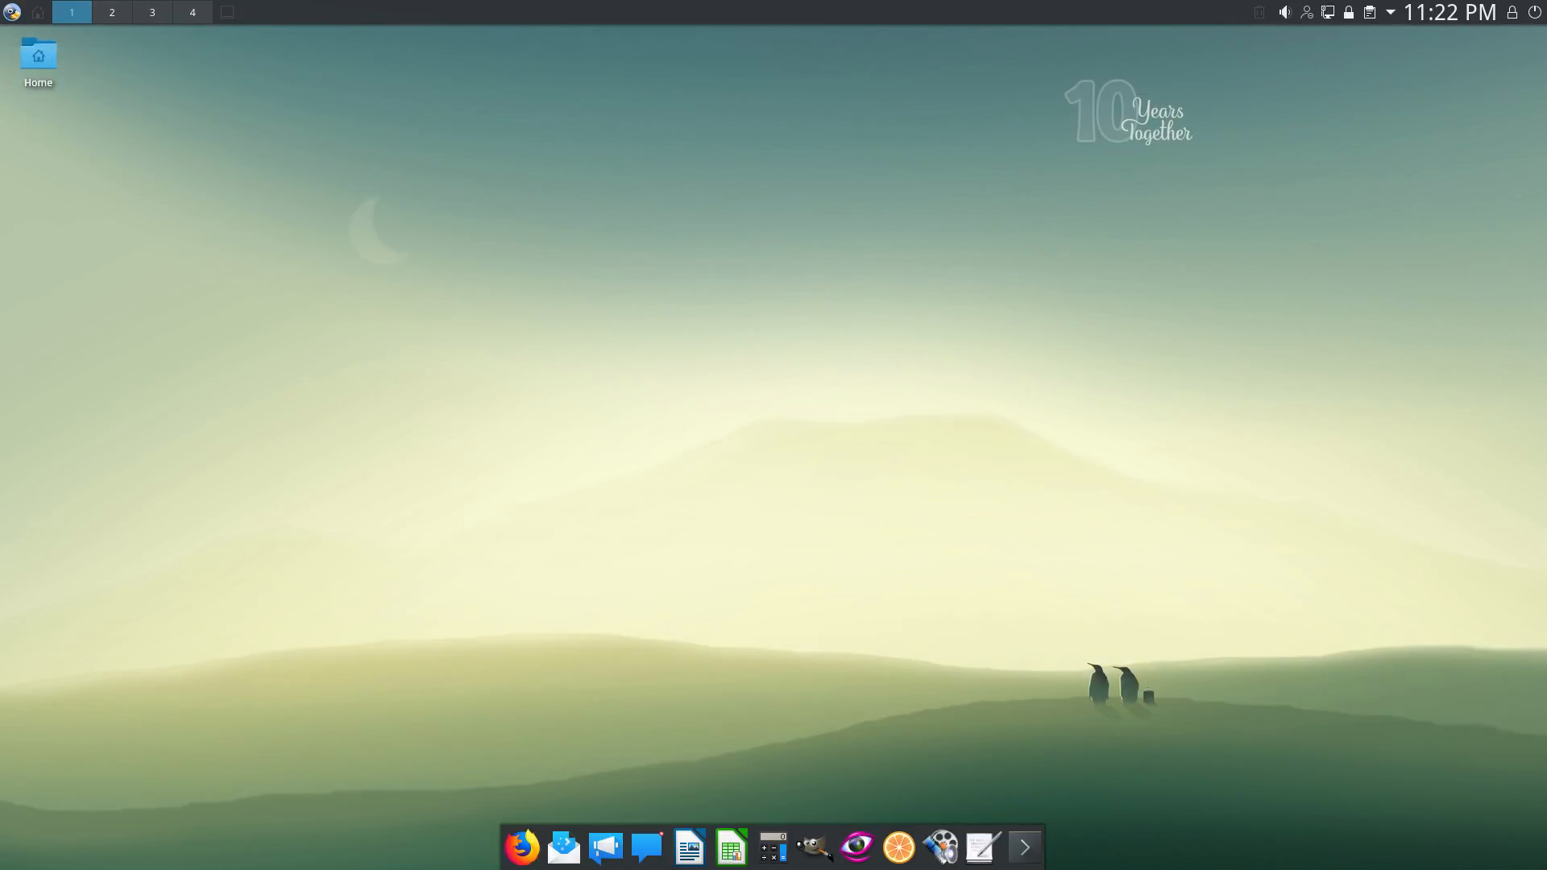
Browse the launcher's categories with the arrow keys to reach the Internet applications.
{"action": "left_click", "coordinate": [12, 13]}
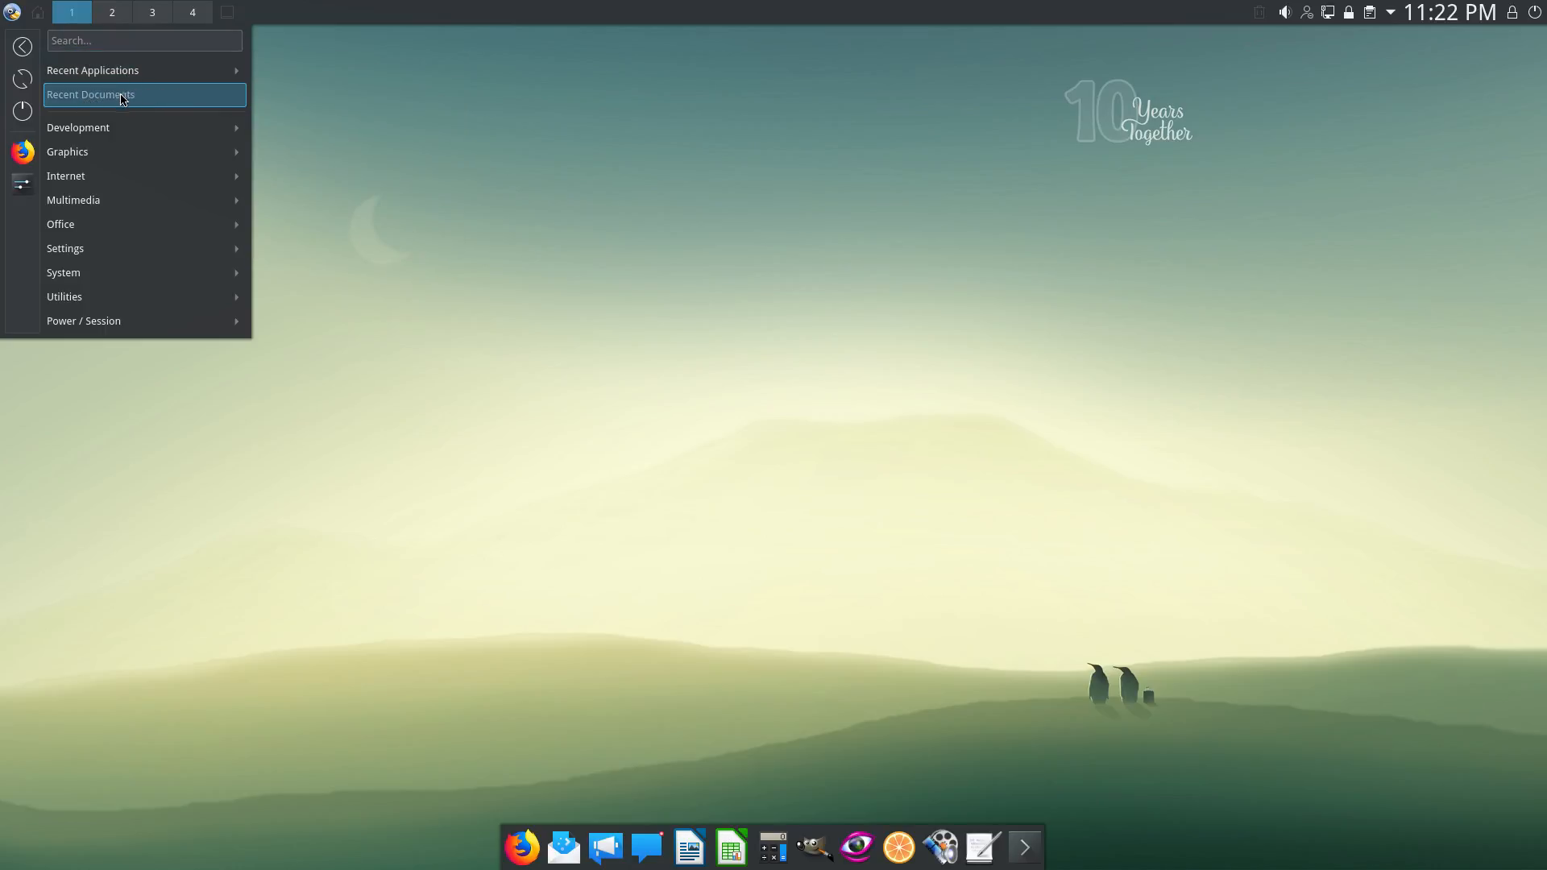
{"action": "mouse_move", "coordinate": [77, 127]}
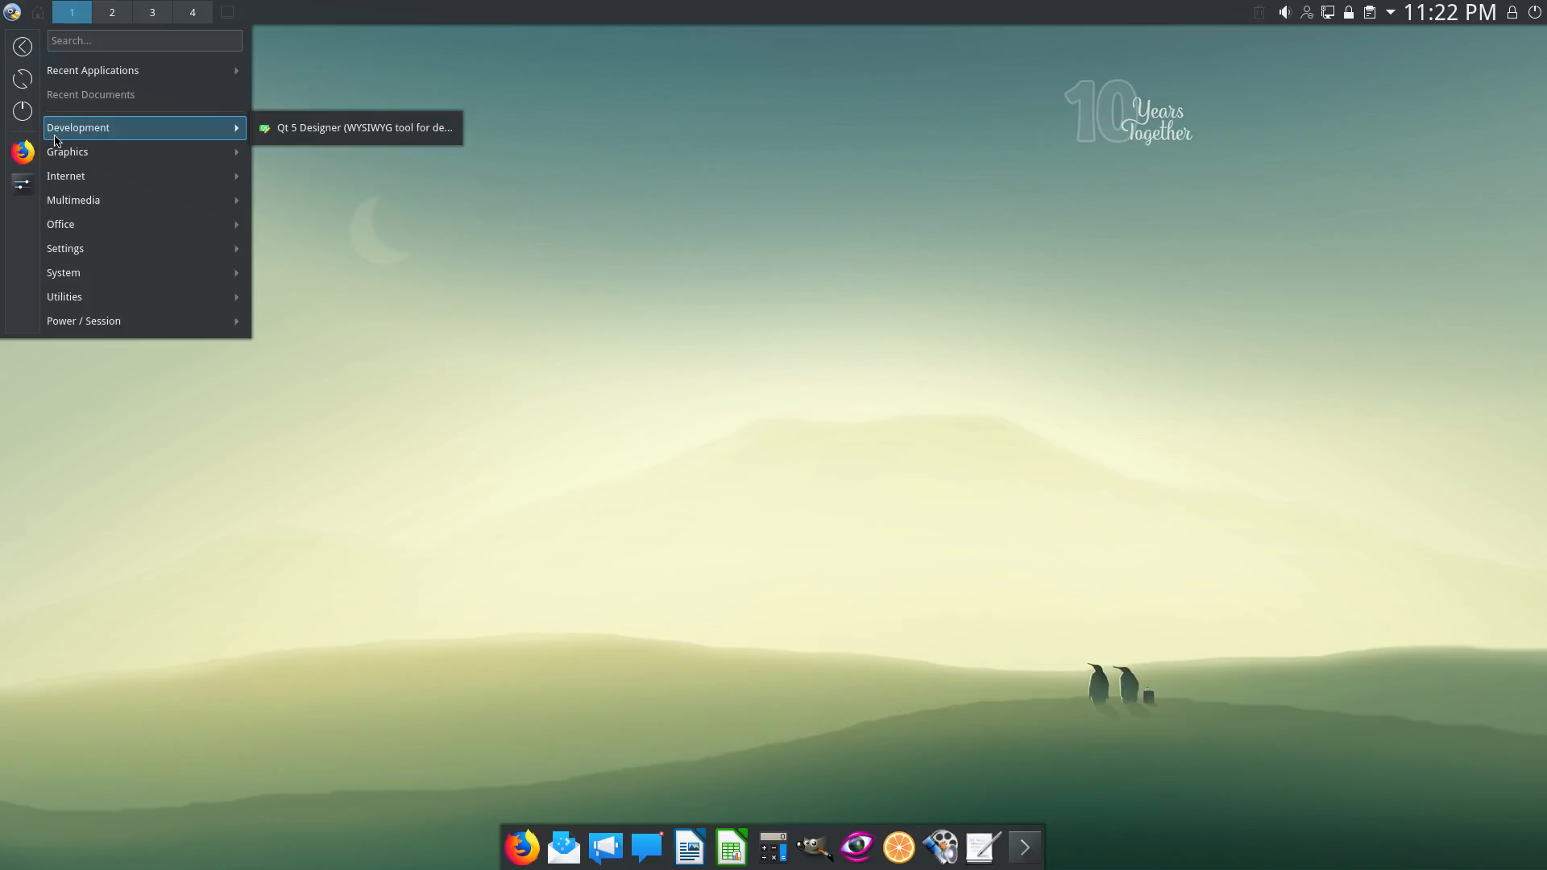
{"action": "key", "text": "Down"}
{"action": "key", "text": "Down"}
{"action": "key", "text": "Down"}
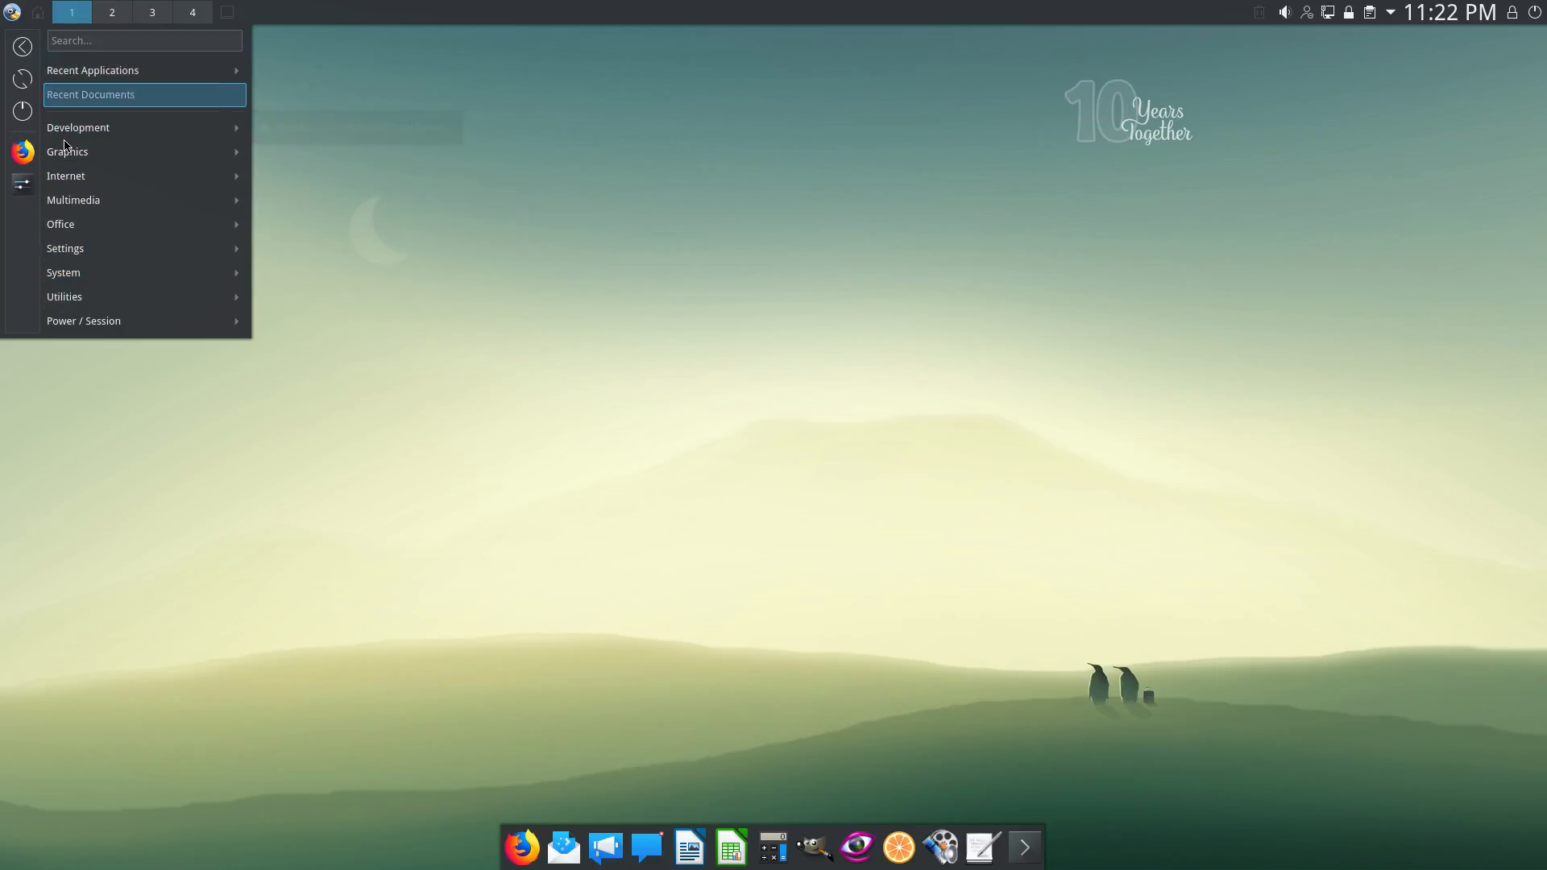
{"action": "key", "text": "Up"}
{"action": "key", "text": "Up"}
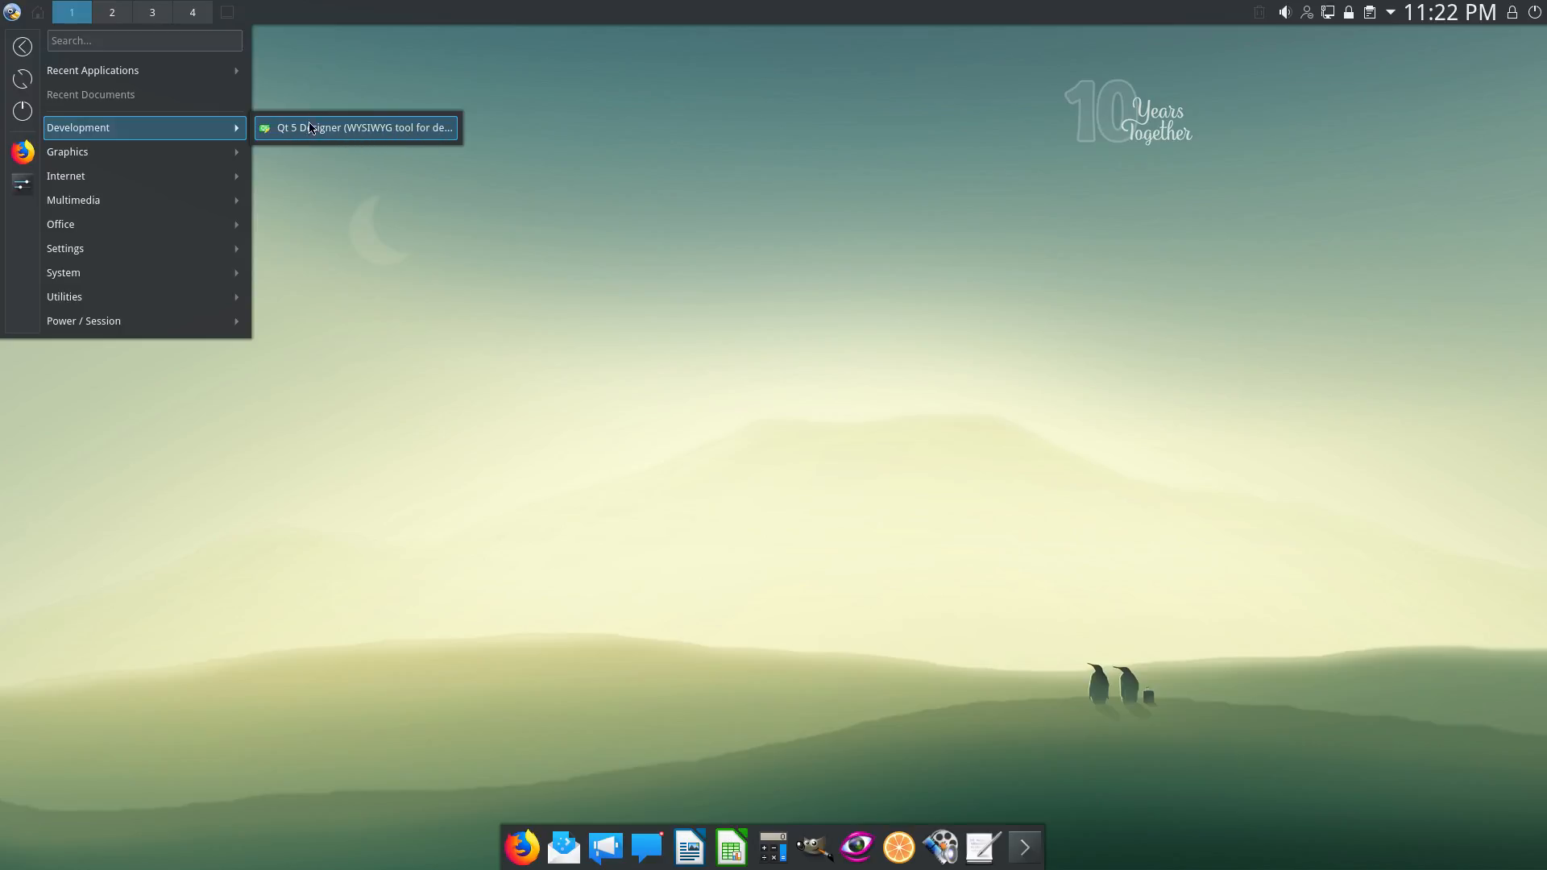
{"action": "mouse_move", "coordinate": [65, 174]}
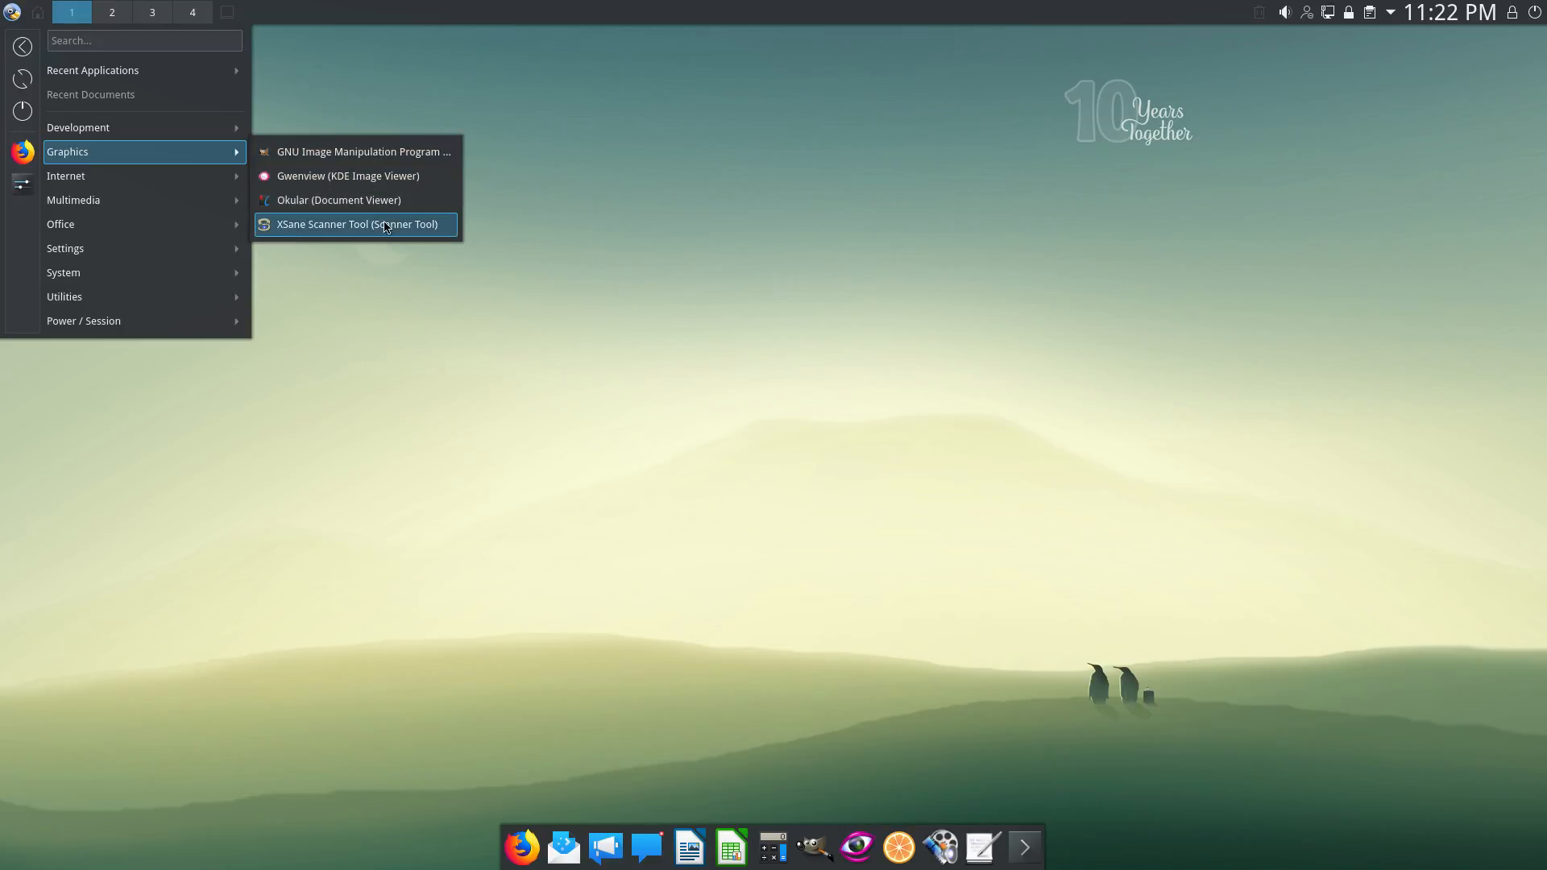
{"action": "mouse_move", "coordinate": [140, 175]}
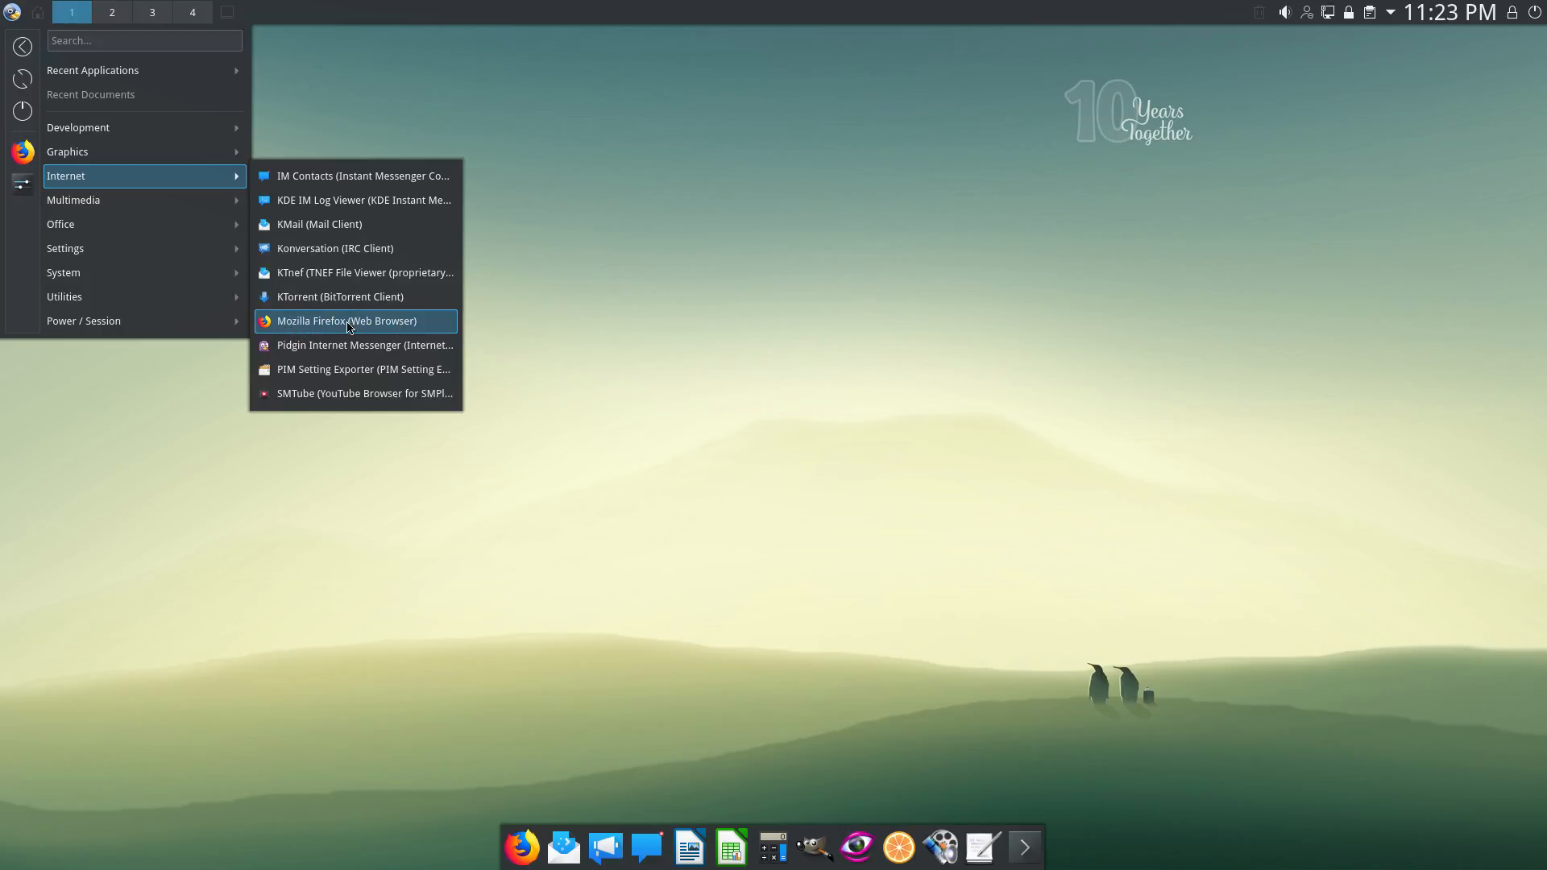
Launch Firefox, view About Firefox showing version 58.0.1, then close the browser.
{"action": "left_click", "coordinate": [364, 324]}
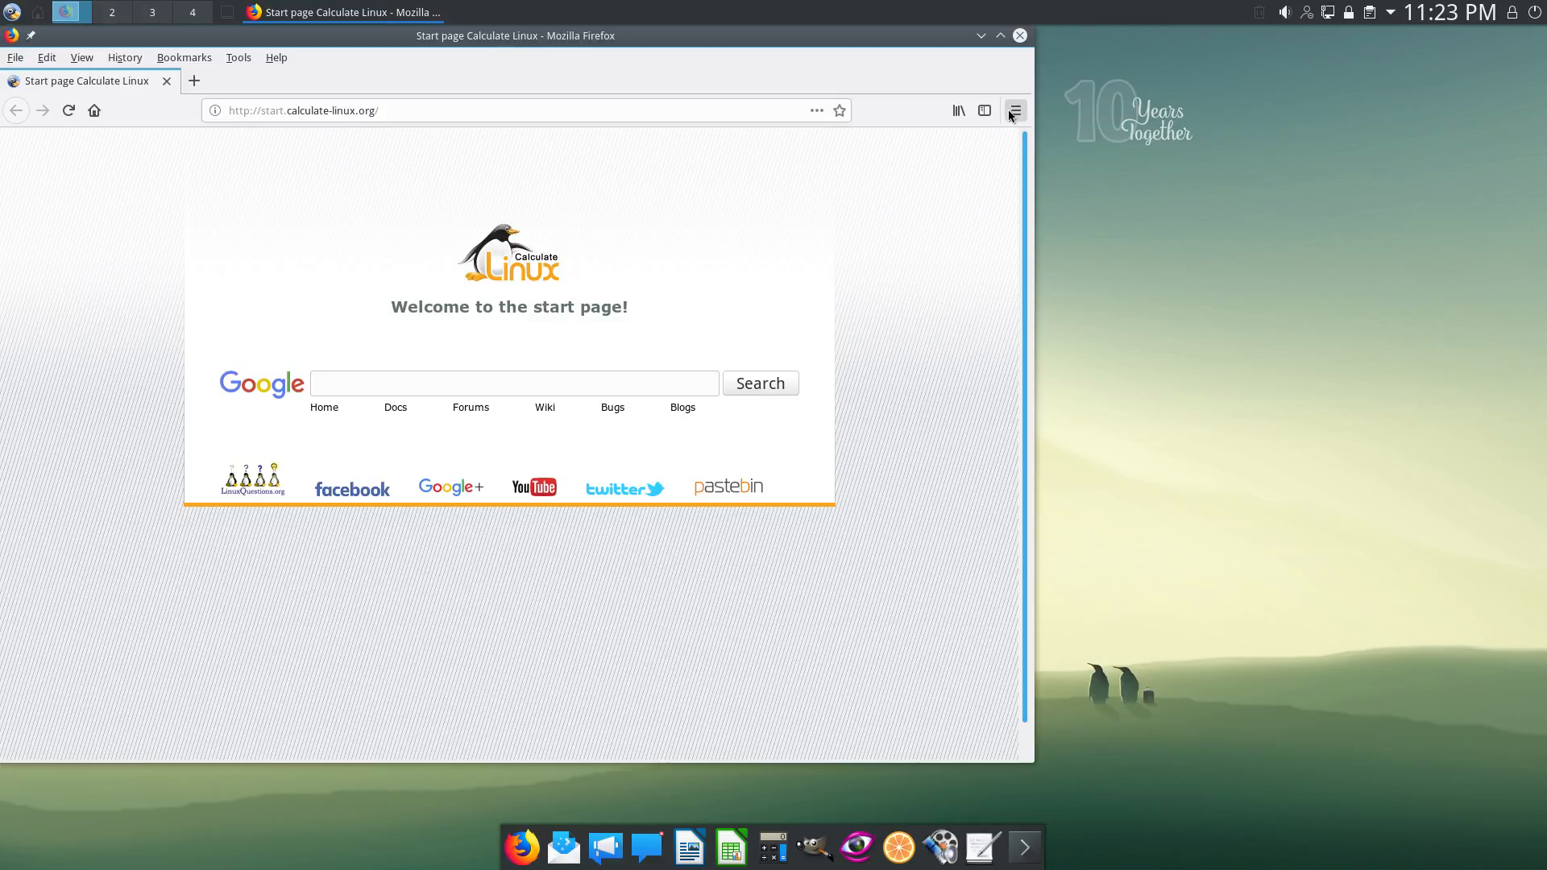
{"action": "left_click", "coordinate": [1011, 109]}
{"action": "left_click", "coordinate": [876, 523]}
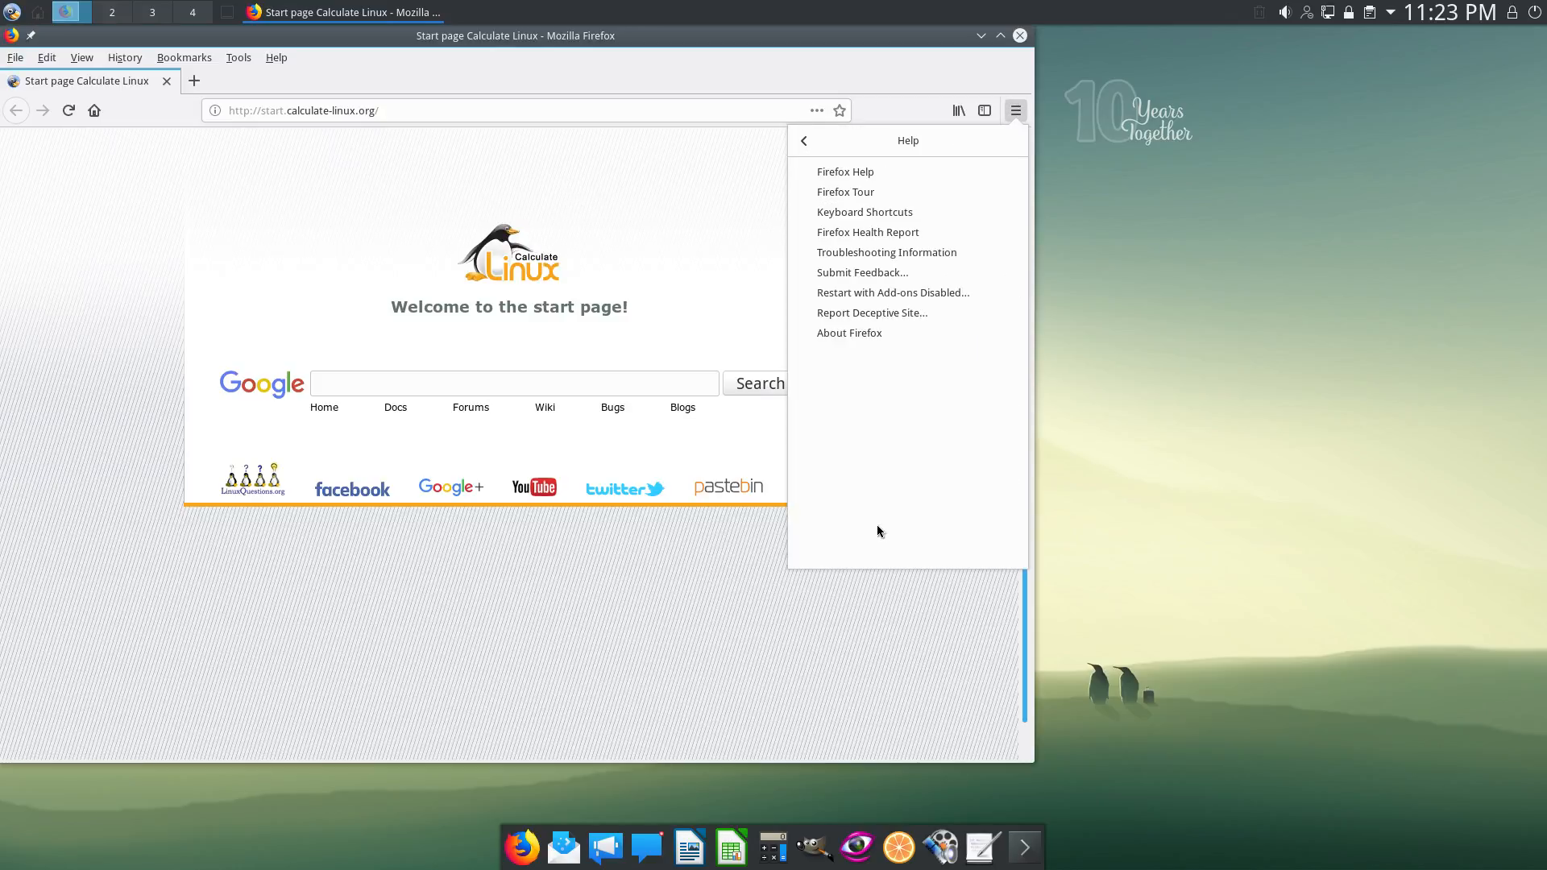
{"action": "left_click", "coordinate": [849, 332]}
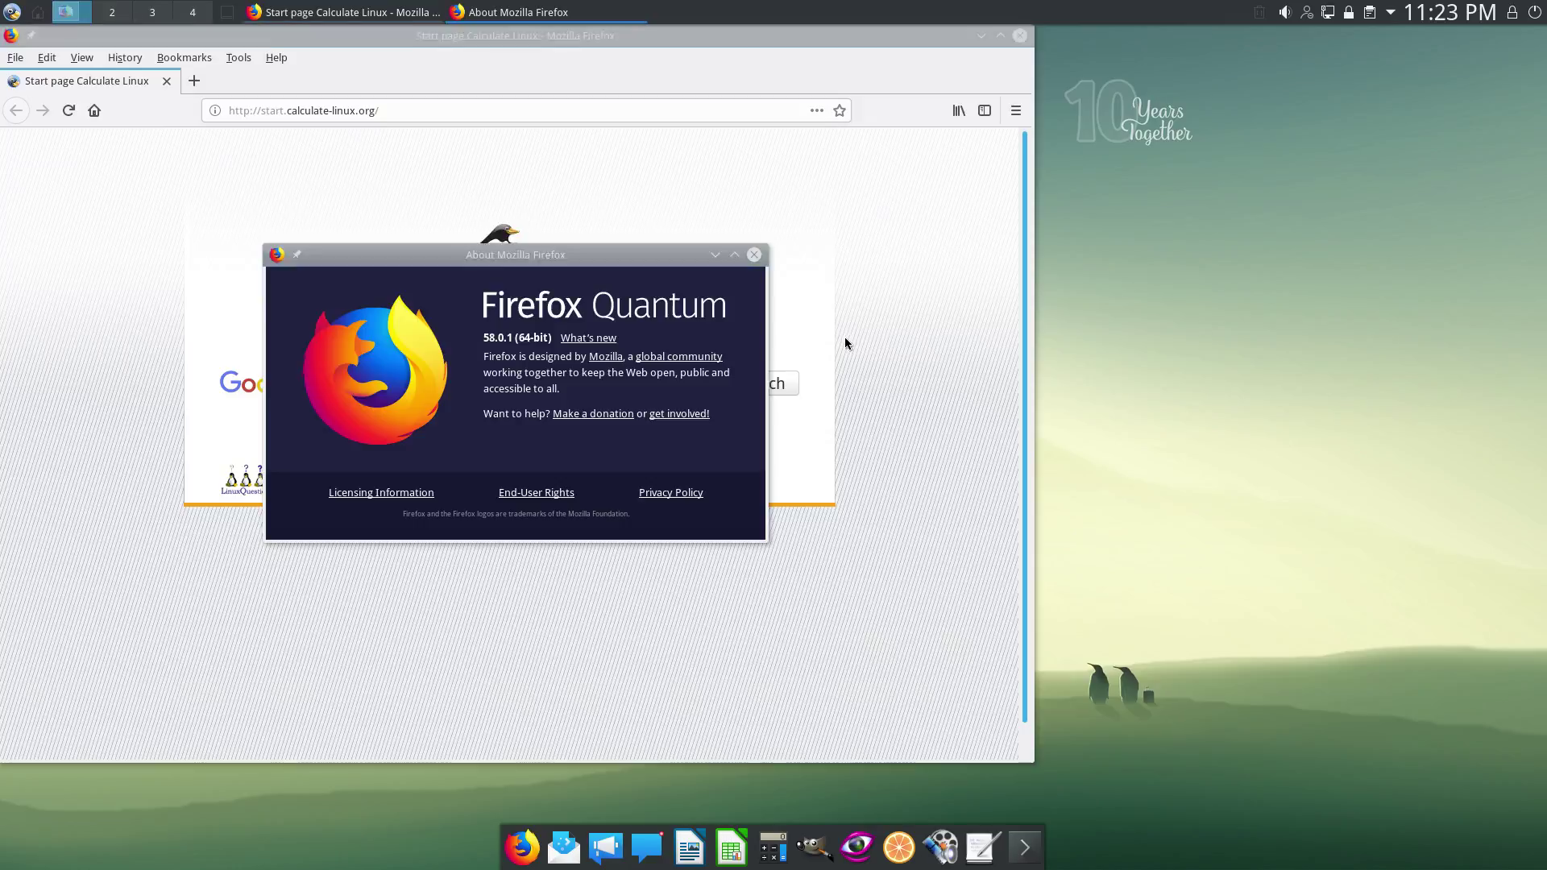
{"action": "left_click", "coordinate": [753, 254]}
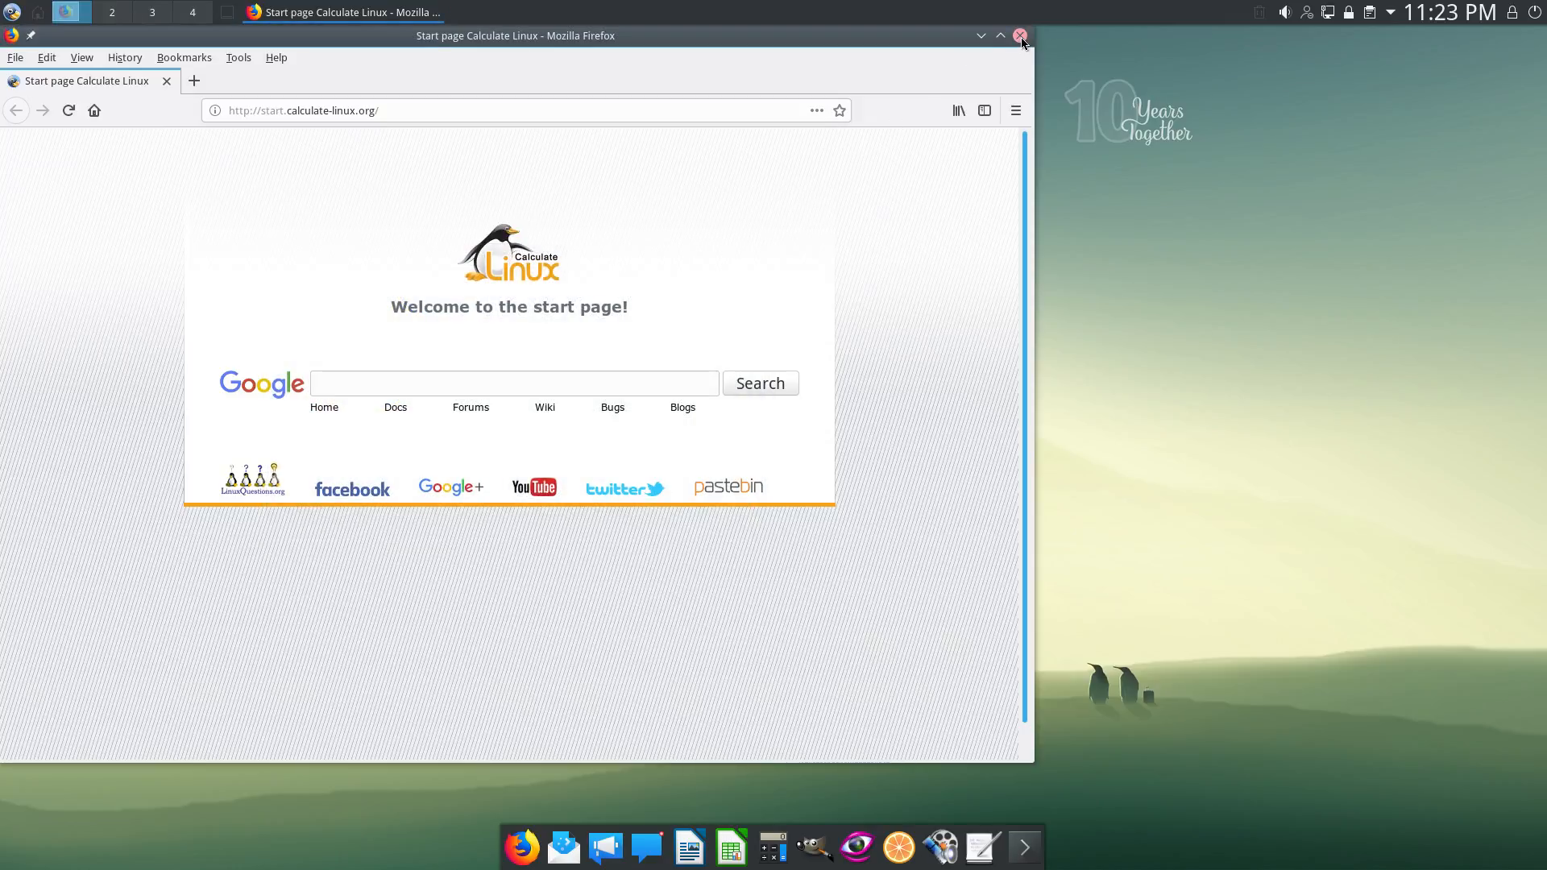
{"action": "left_click", "coordinate": [1020, 36]}
Bring up the launcher to reach the Settings applications.
{"action": "left_click", "coordinate": [13, 12]}
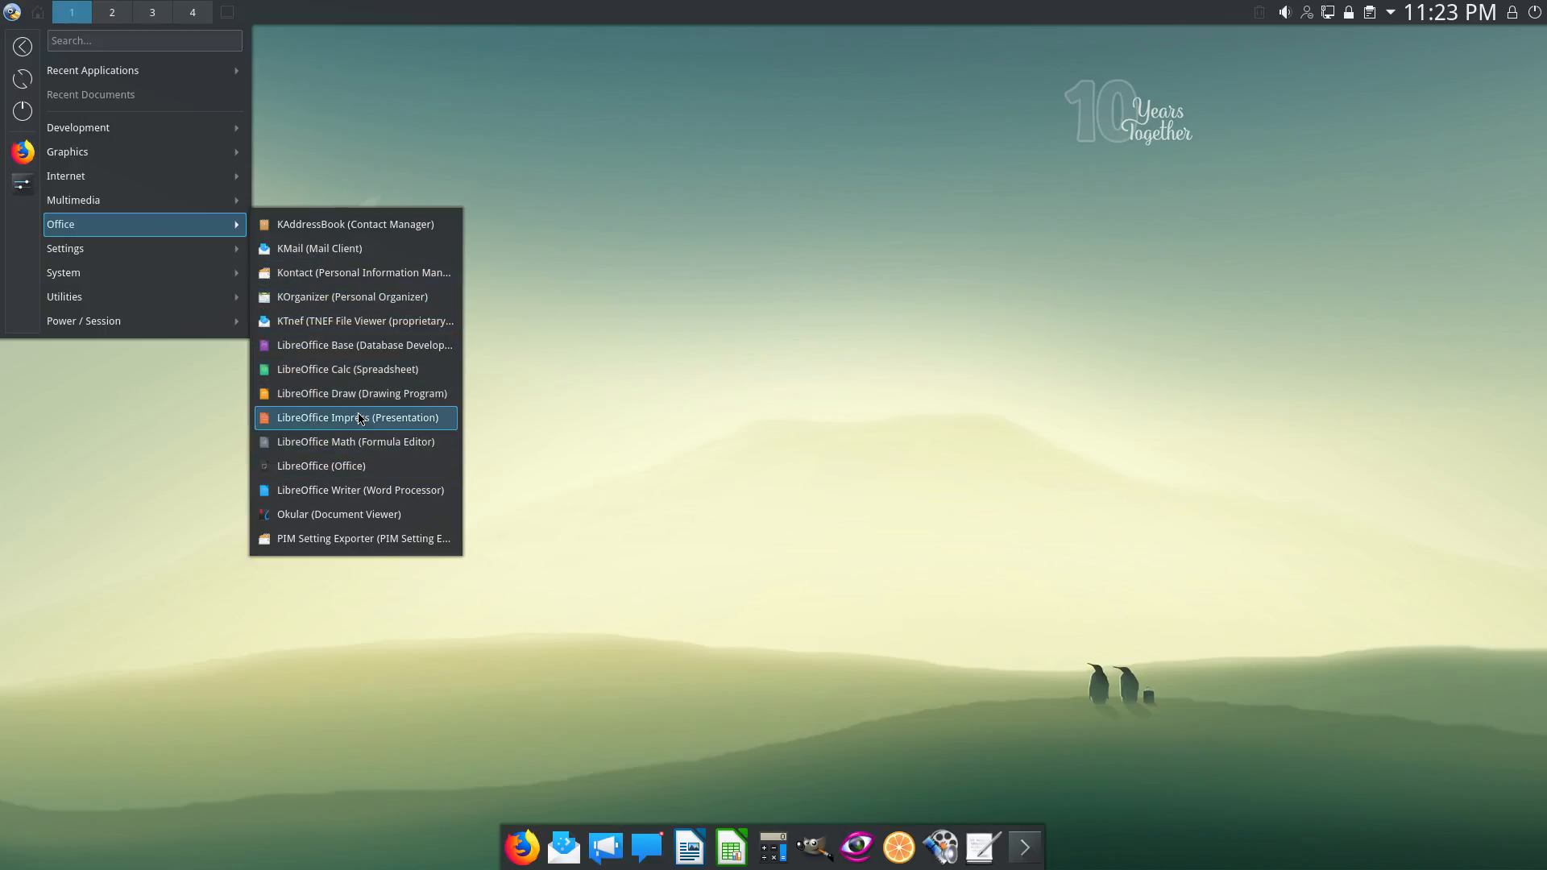
{"action": "mouse_move", "coordinate": [66, 248]}
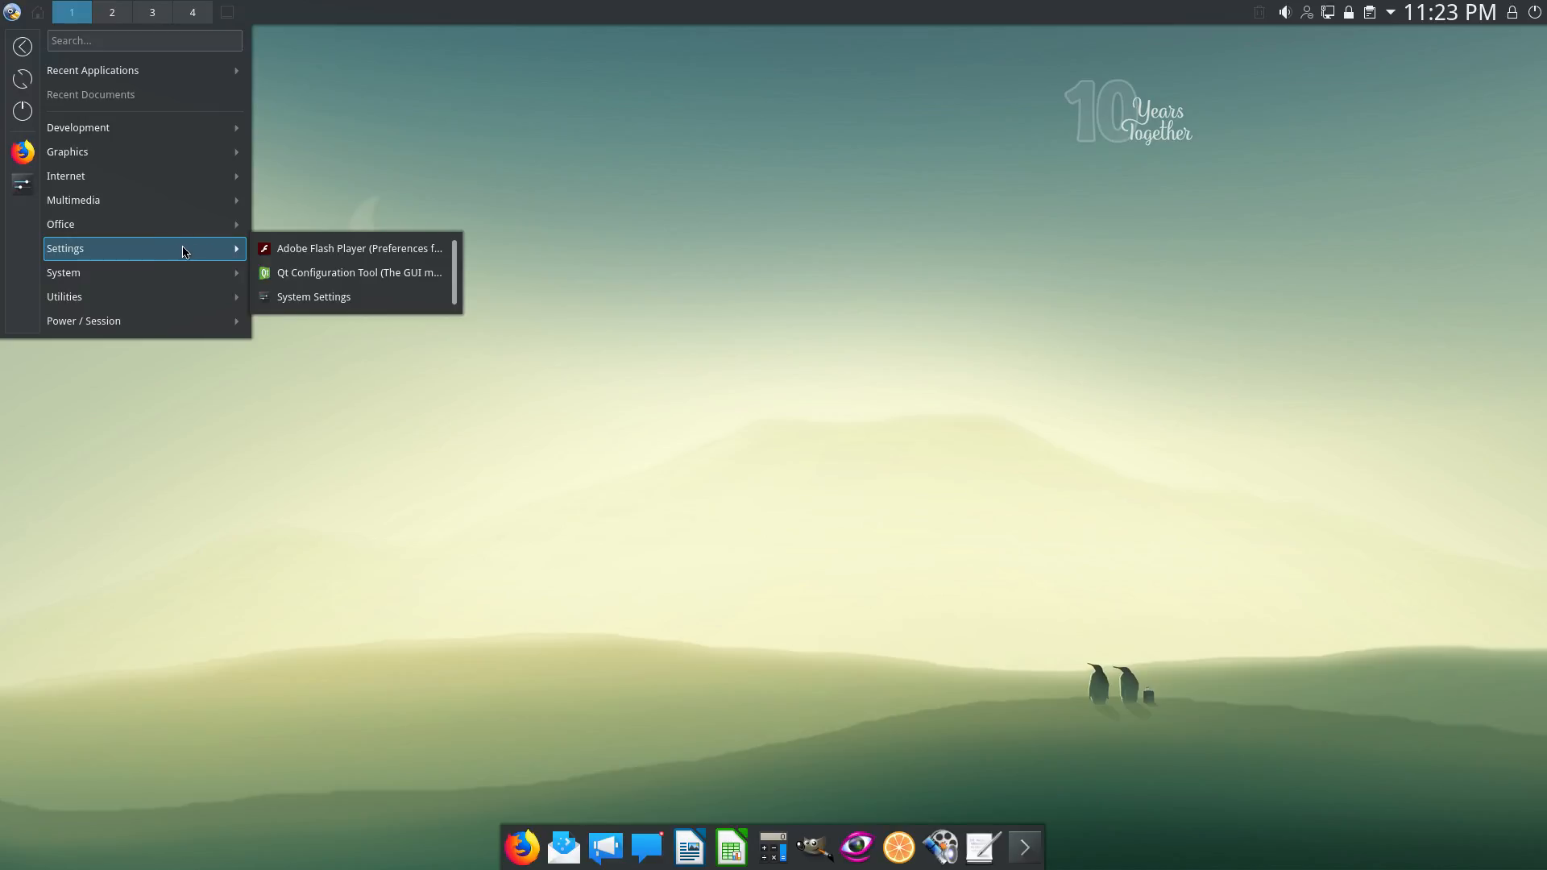
In System Settings' Workspace Theme, choose the Breeze Dark look and feel and apply it.
{"action": "left_click", "coordinate": [305, 300]}
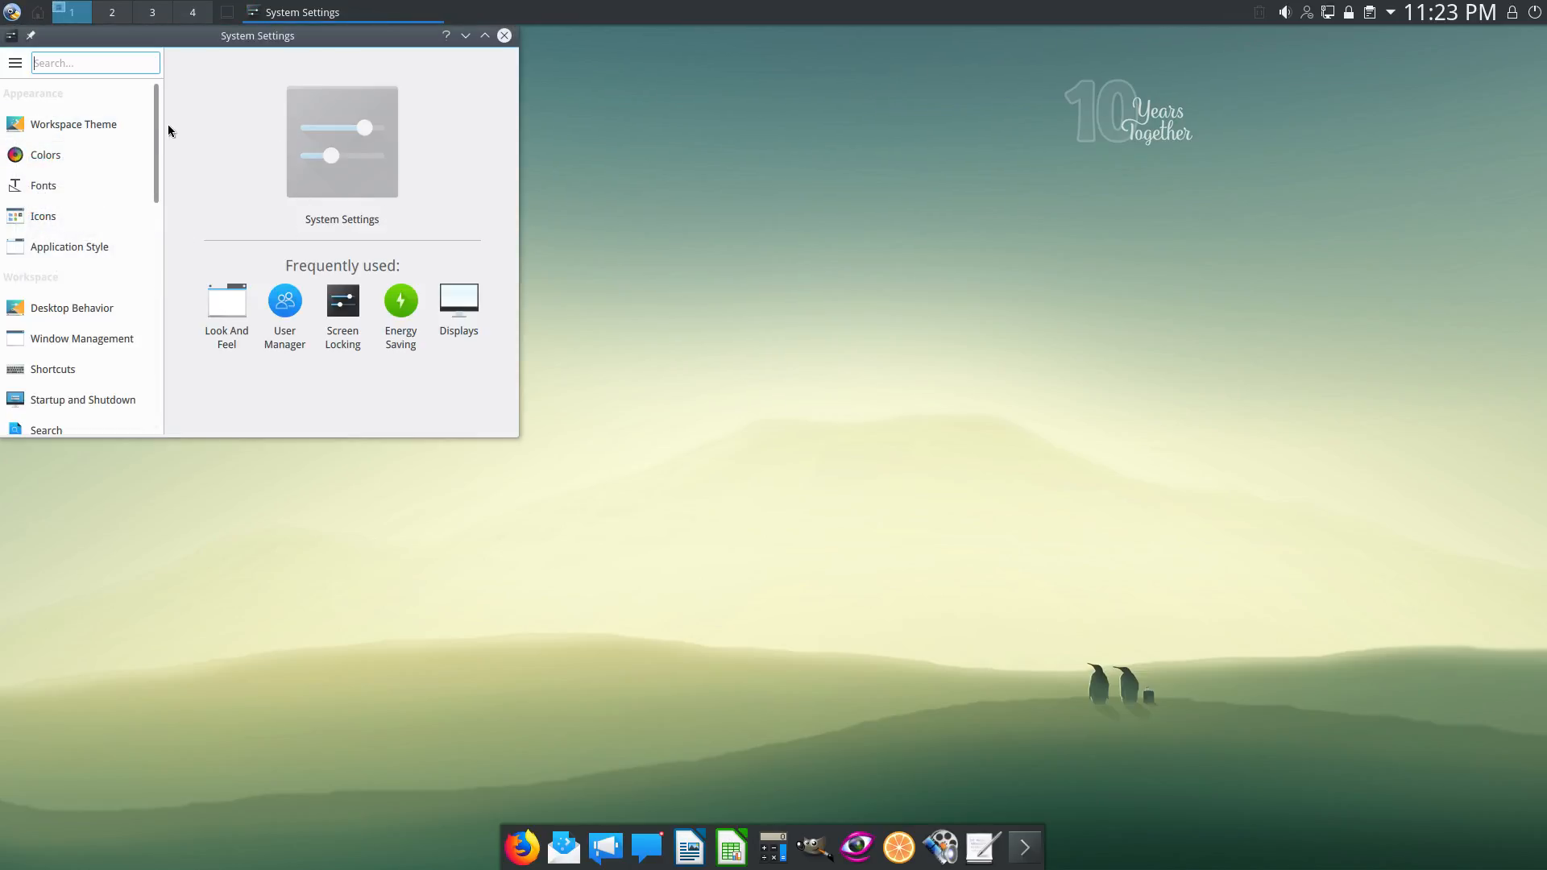
{"action": "left_click", "coordinate": [117, 122]}
{"action": "left_click", "coordinate": [418, 175]}
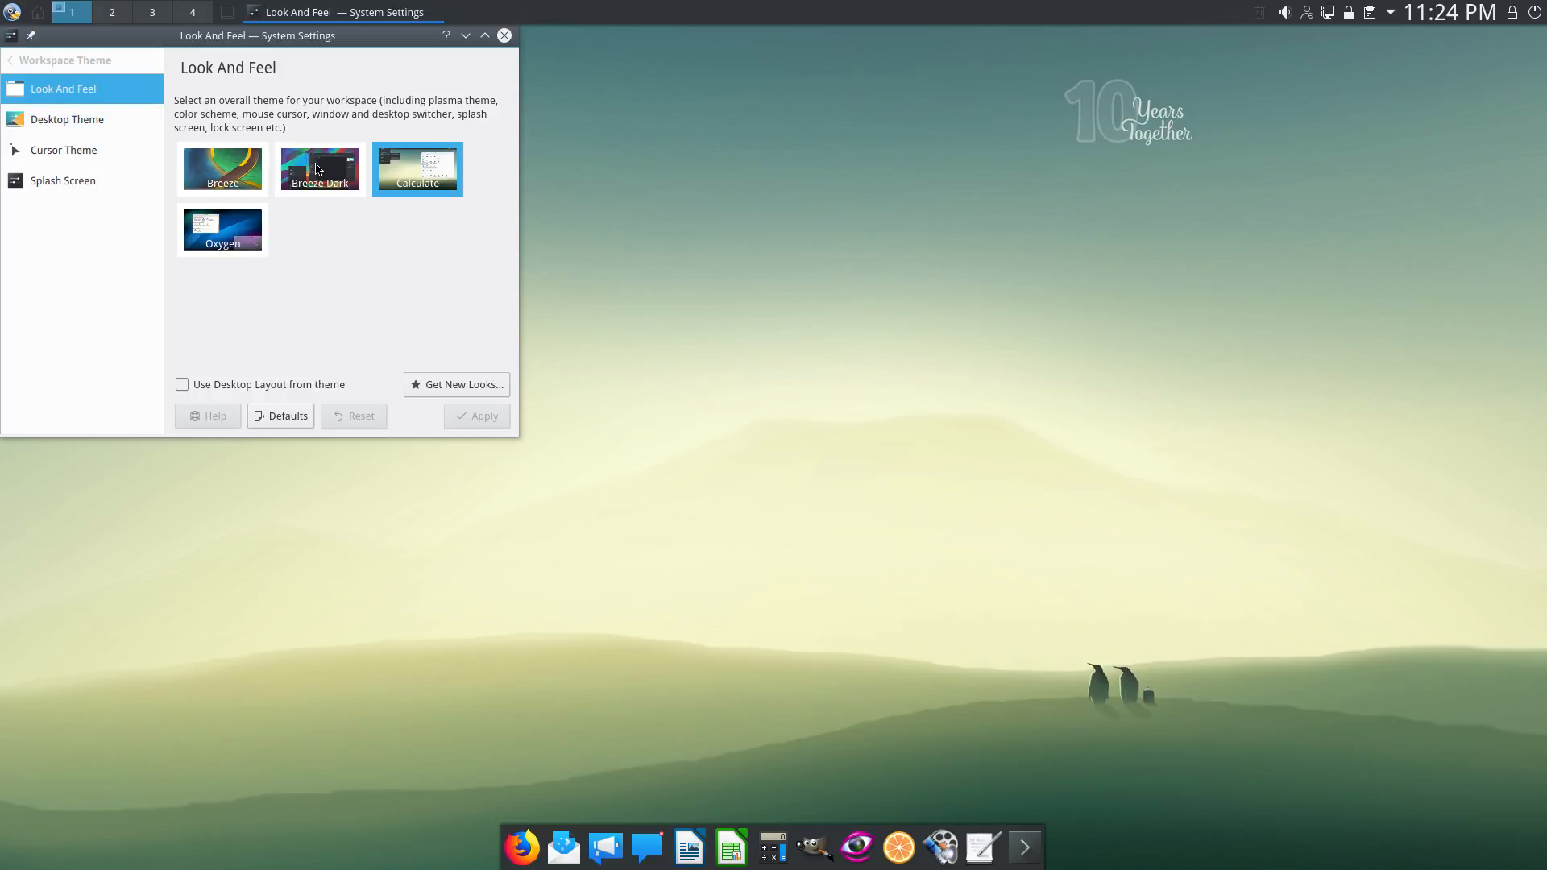
{"action": "left_click", "coordinate": [319, 167]}
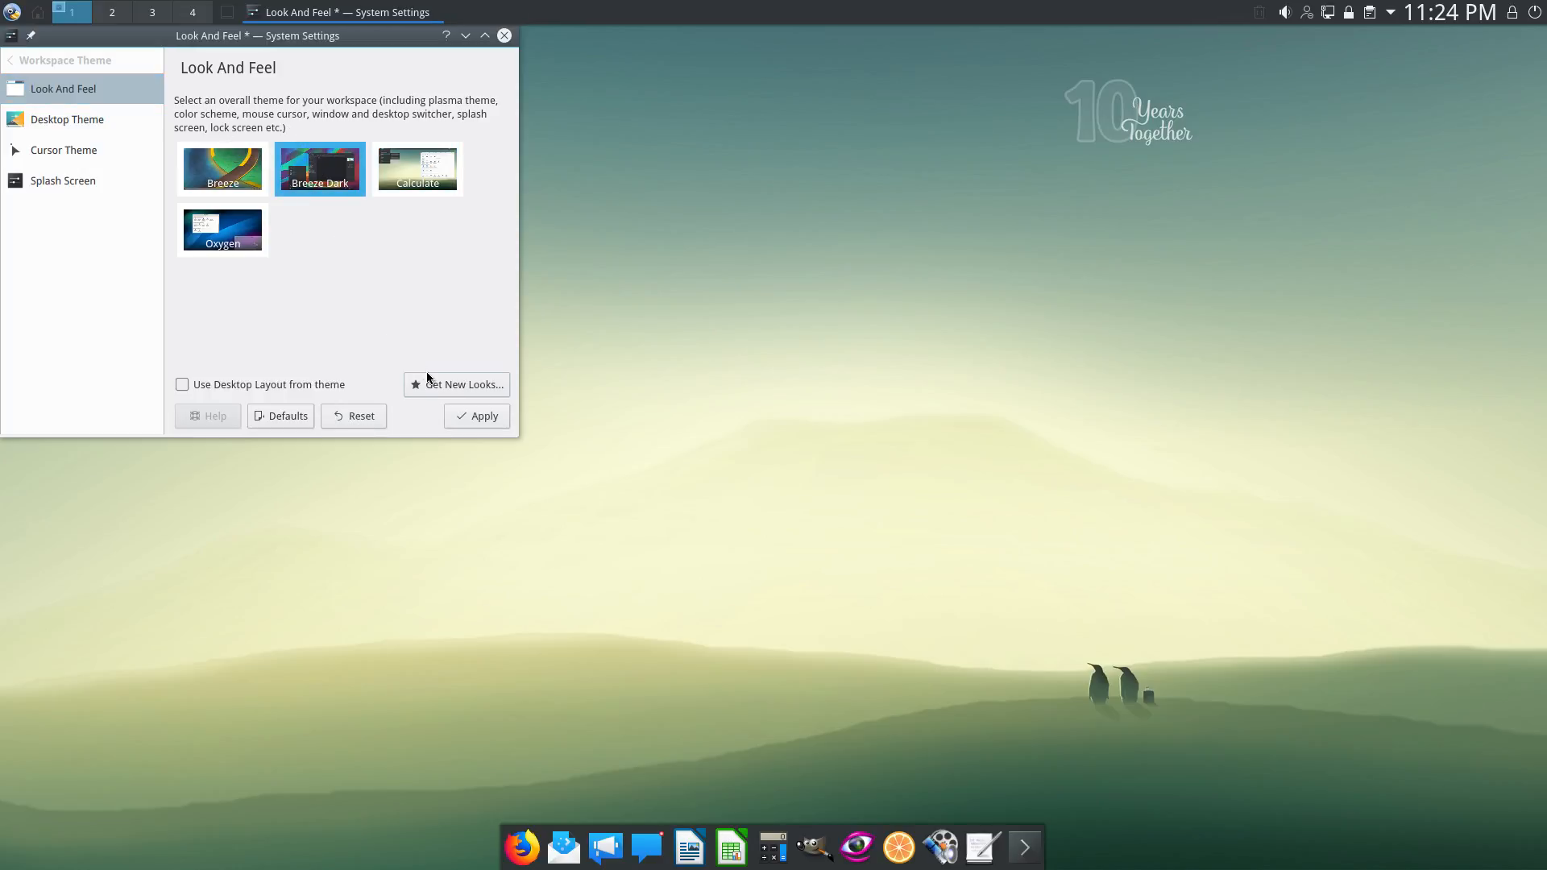
{"action": "left_click", "coordinate": [459, 417]}
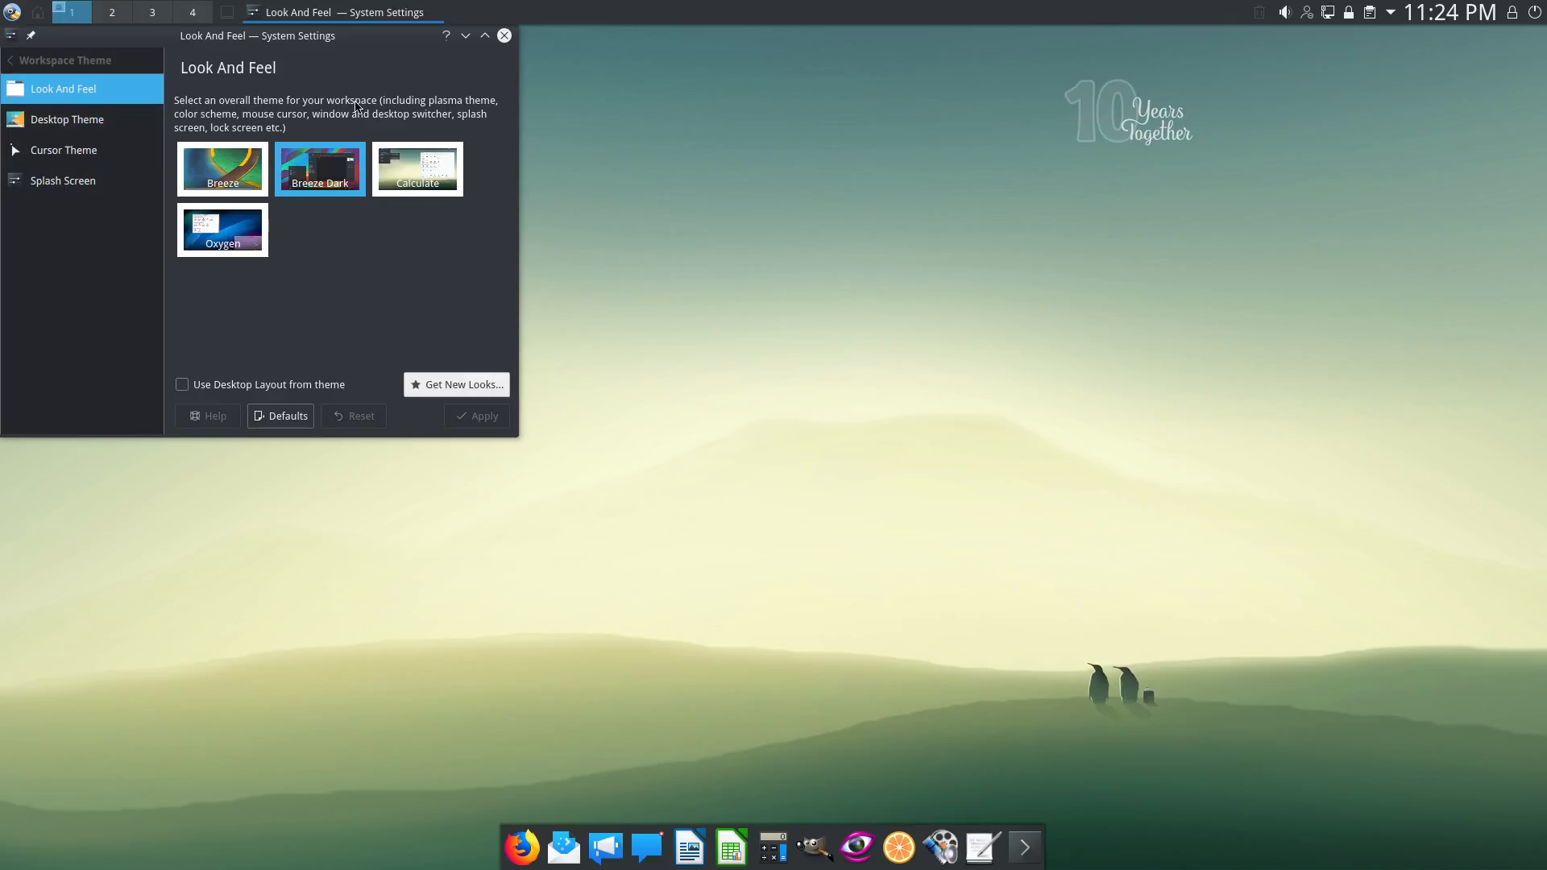
Try the Breeze Light desktop theme, then revert to Breeze Dark and apply it.
{"action": "left_click", "coordinate": [88, 126]}
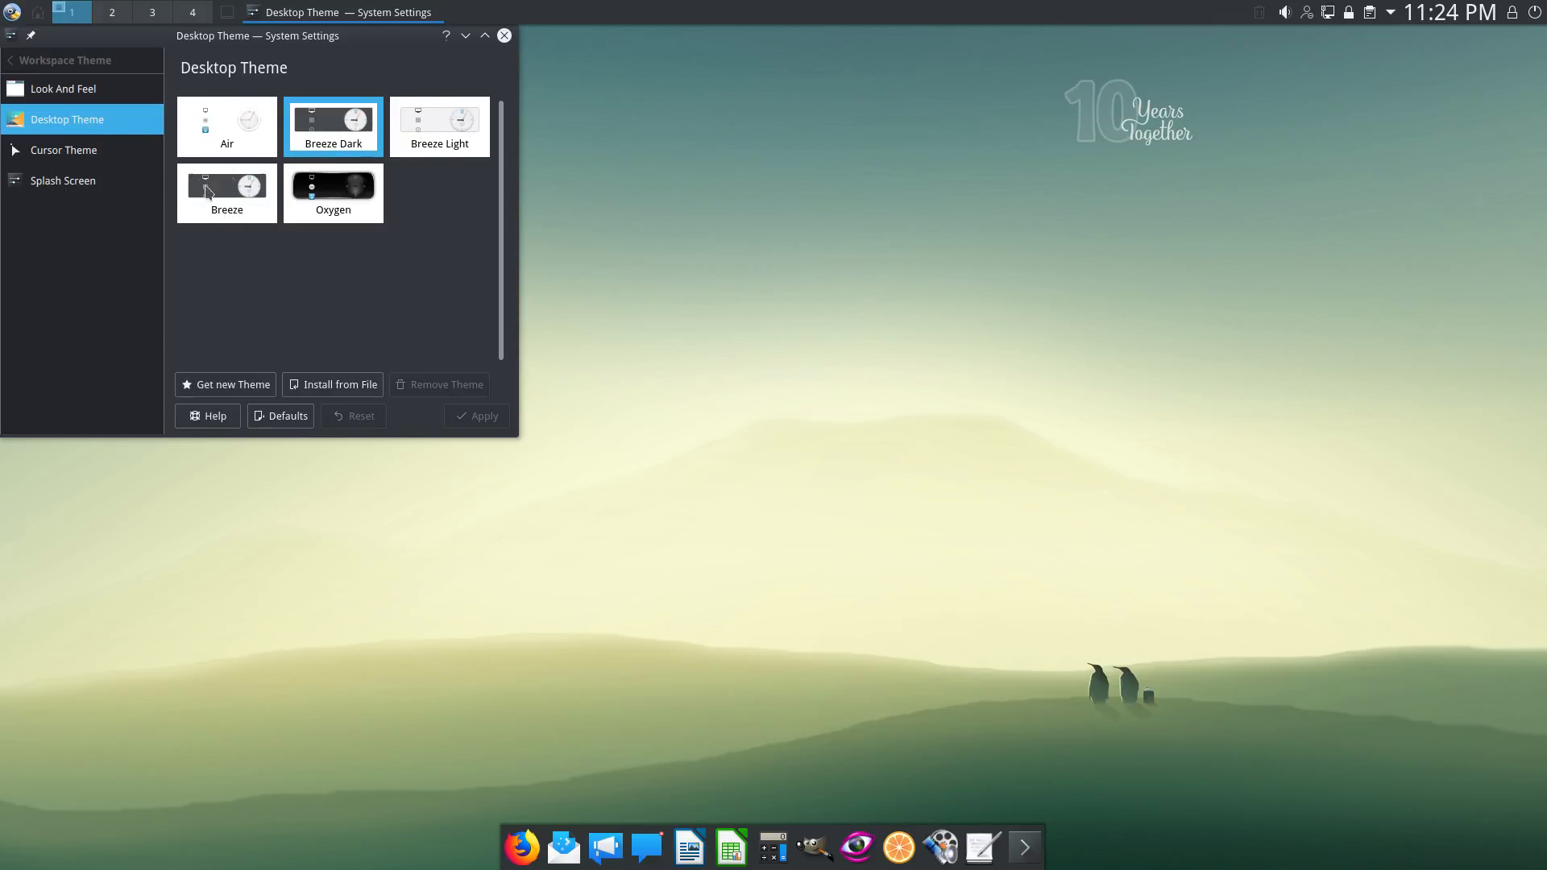
{"action": "left_click", "coordinate": [432, 136]}
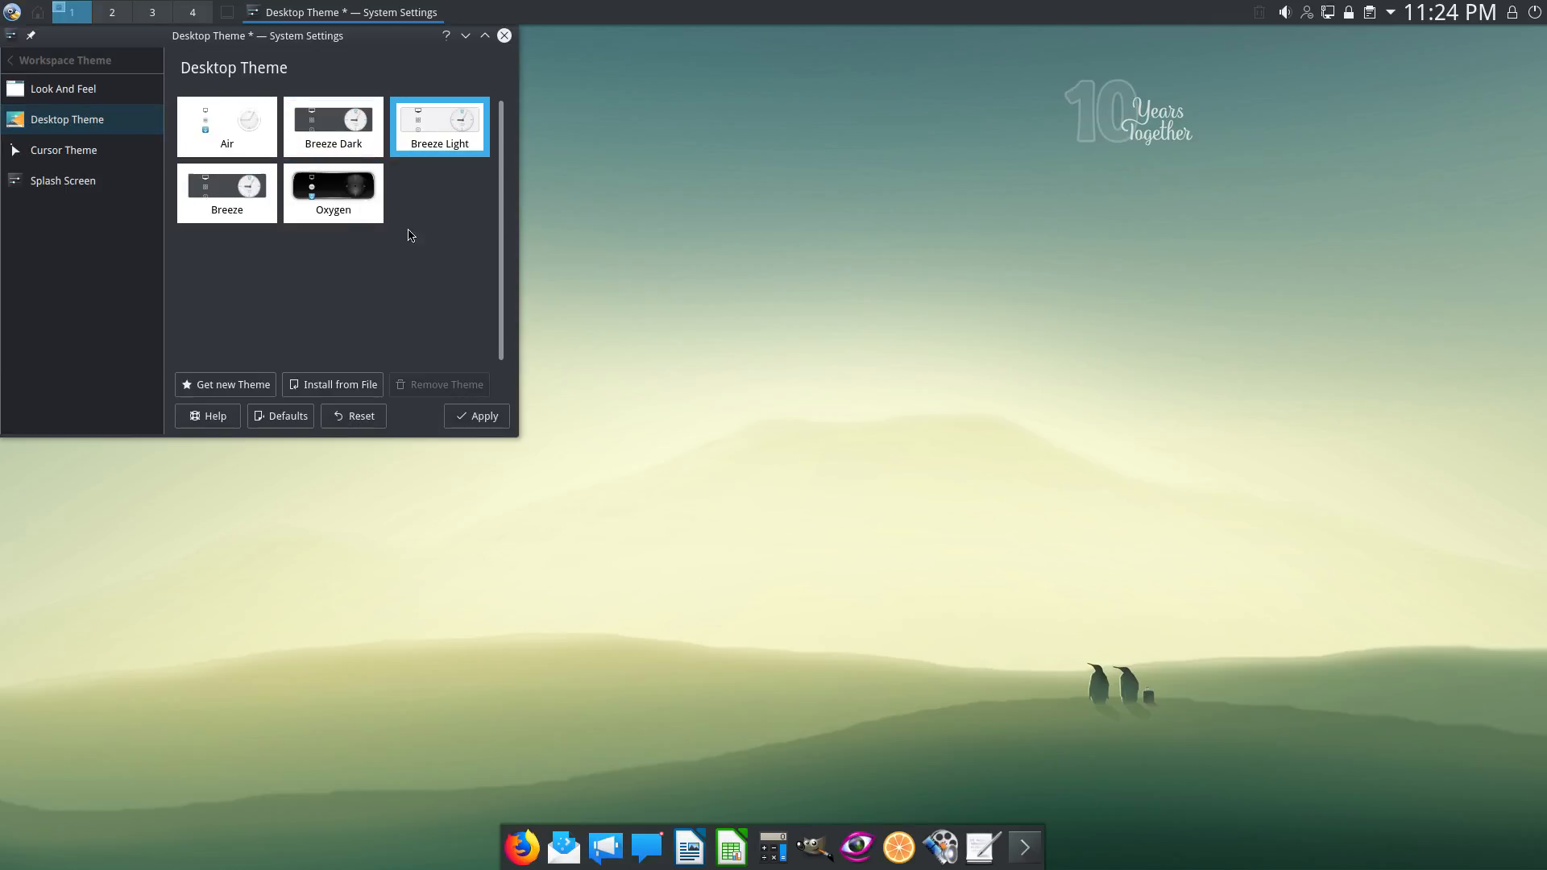
{"action": "left_click", "coordinate": [477, 416]}
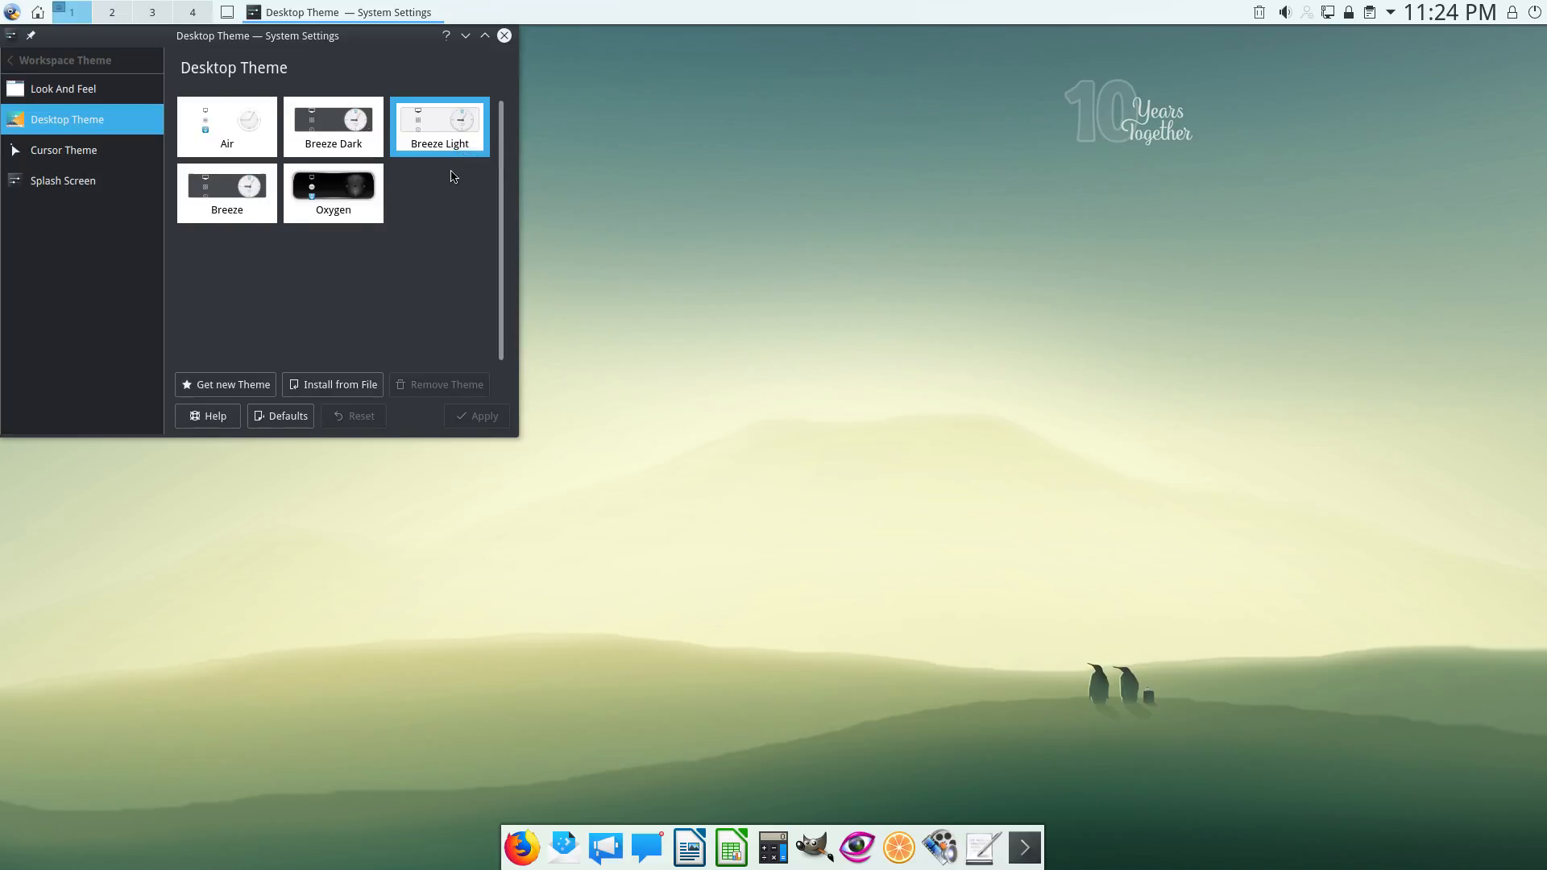
{"action": "left_click", "coordinate": [352, 134]}
{"action": "left_click", "coordinate": [478, 415]}
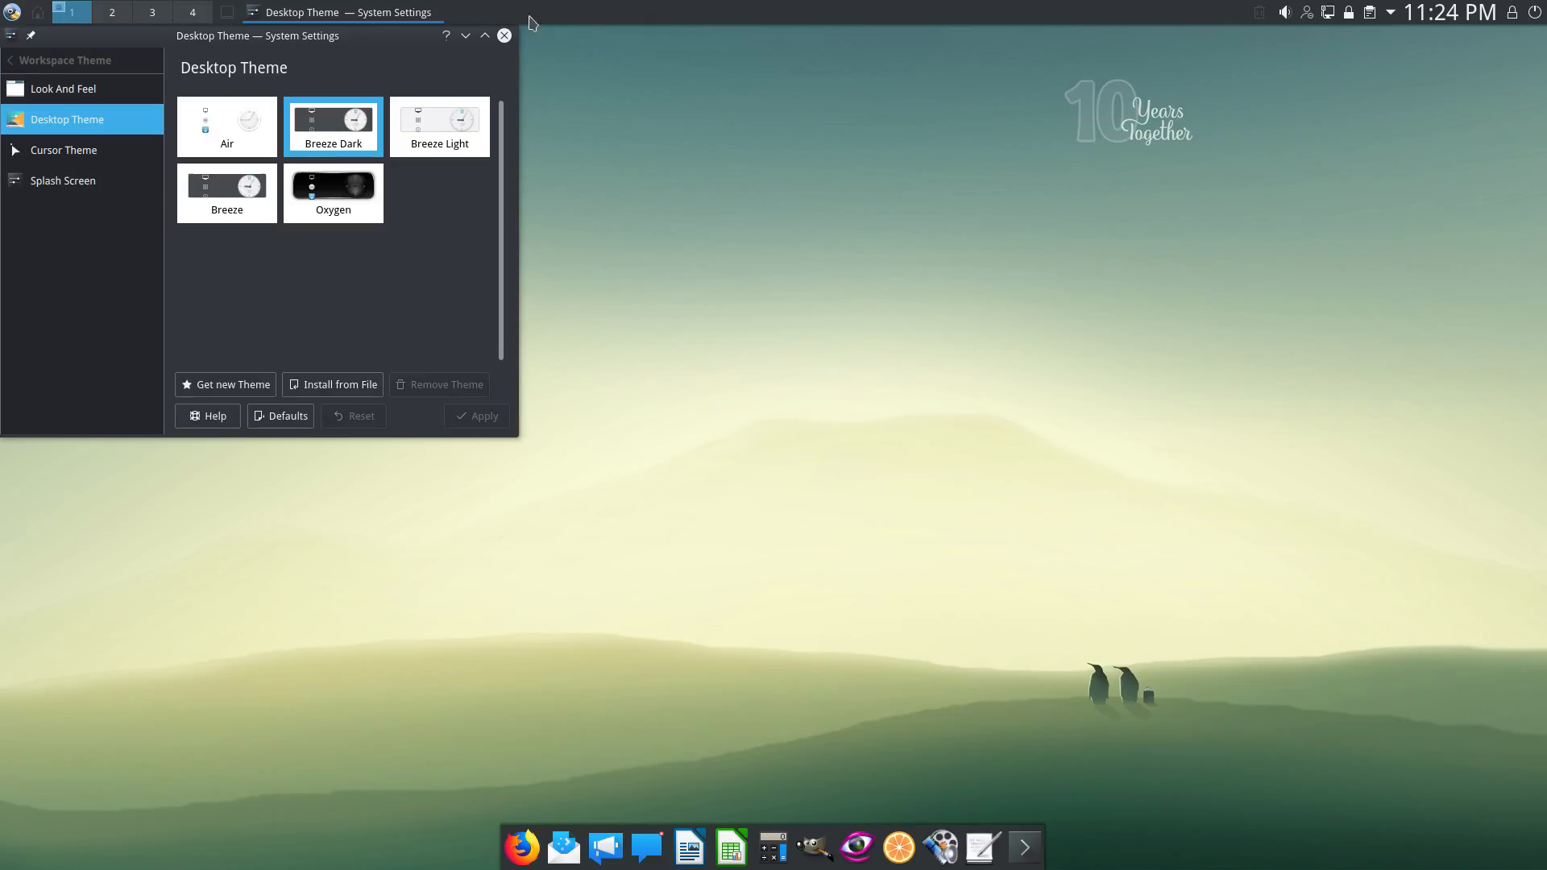
Glance at the cursor themes and splash screens, close System Settings, and bring up the launcher.
{"action": "left_click", "coordinate": [73, 150]}
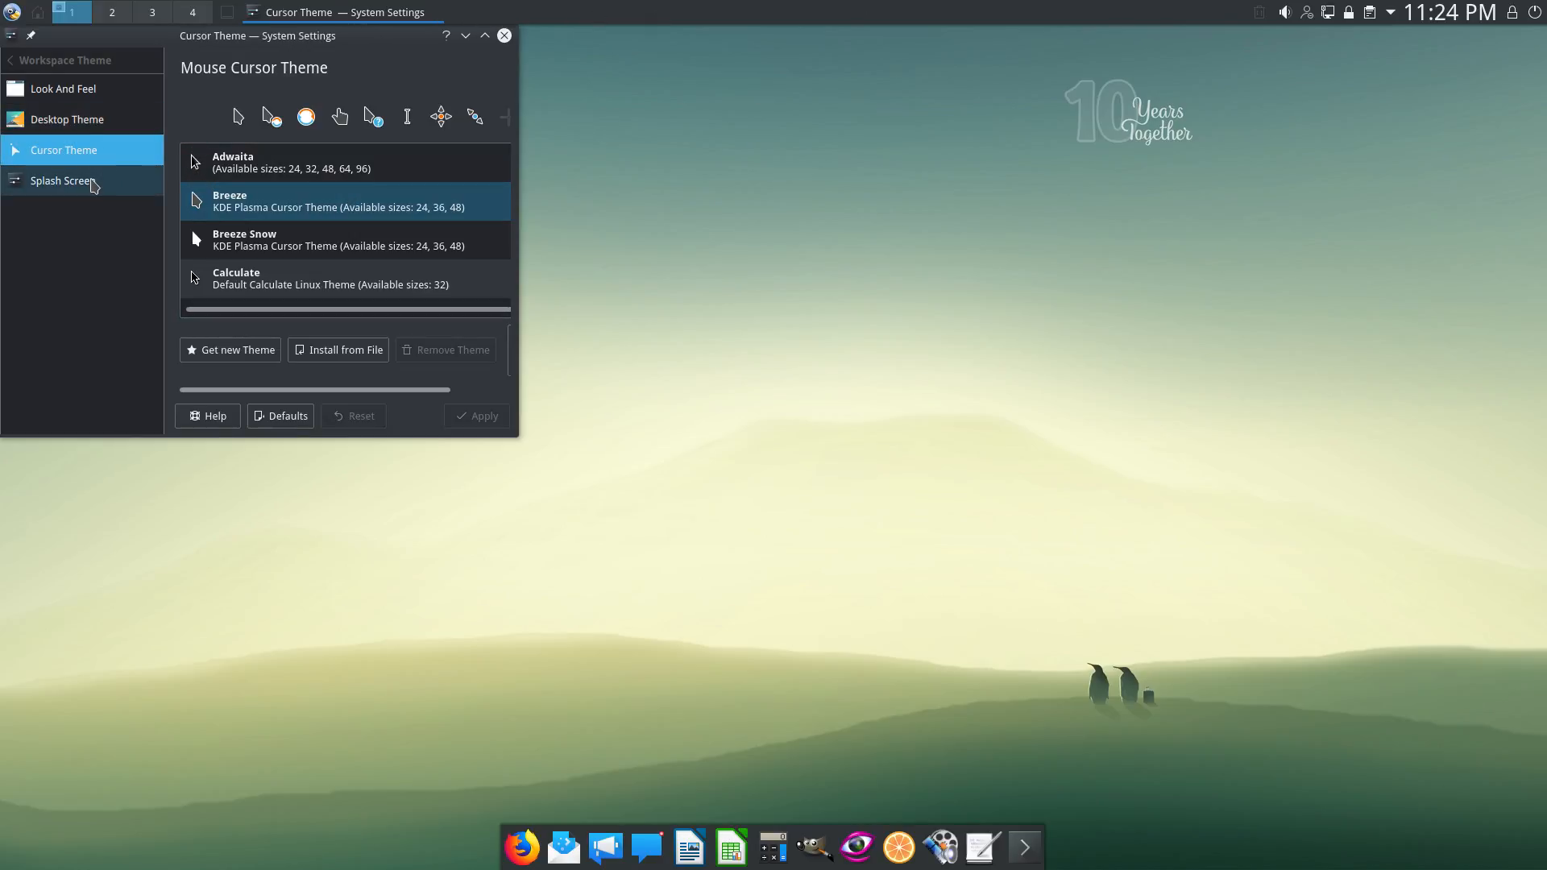
{"action": "left_click", "coordinate": [62, 181]}
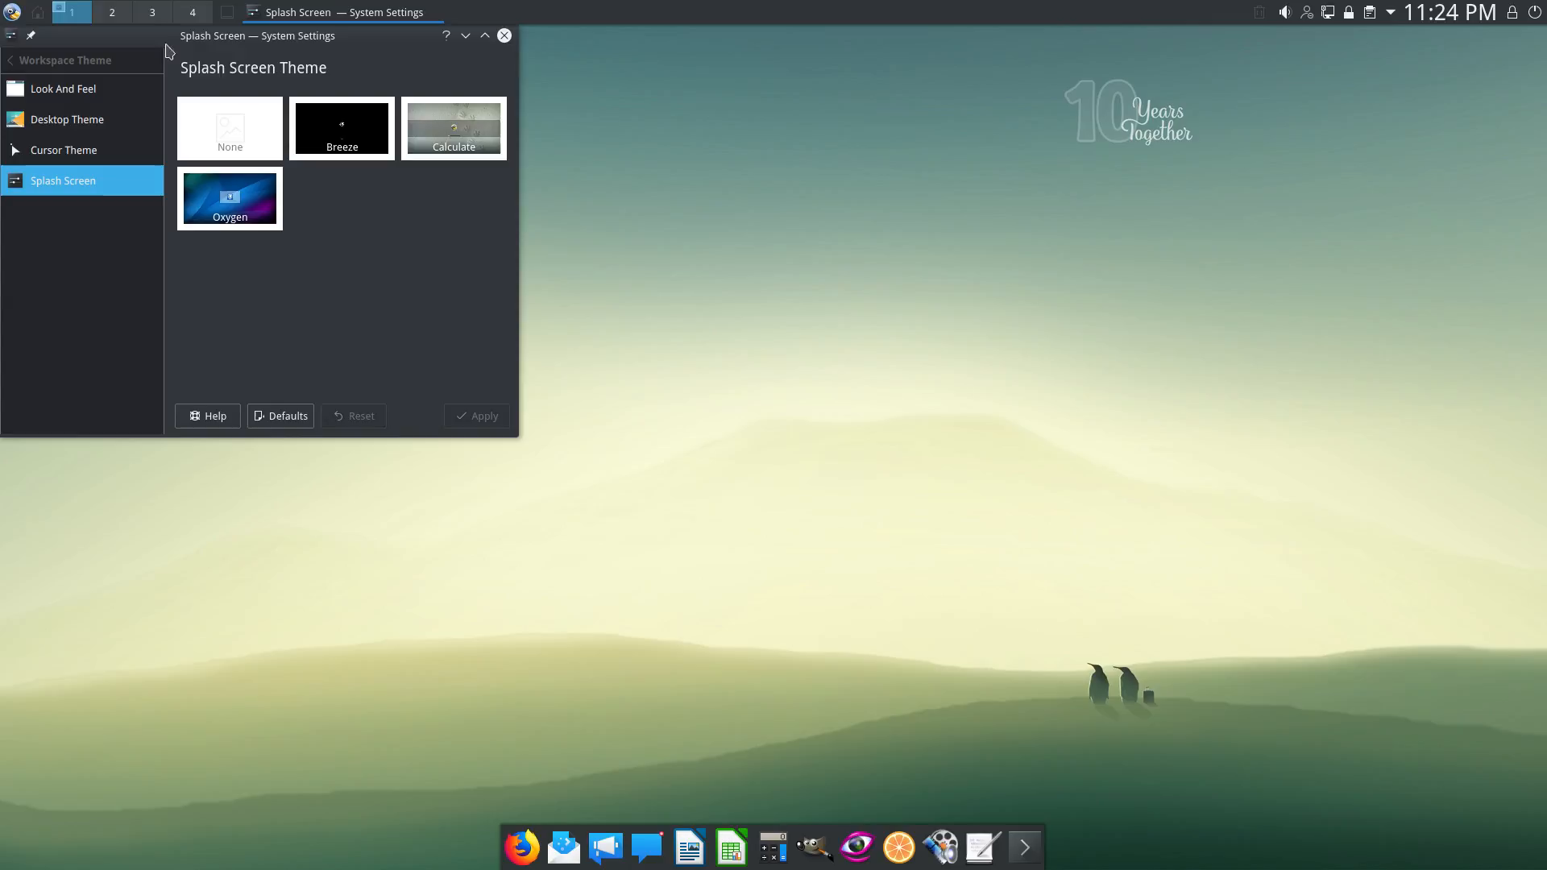
{"action": "left_click", "coordinate": [503, 35]}
{"action": "left_click", "coordinate": [13, 13]}
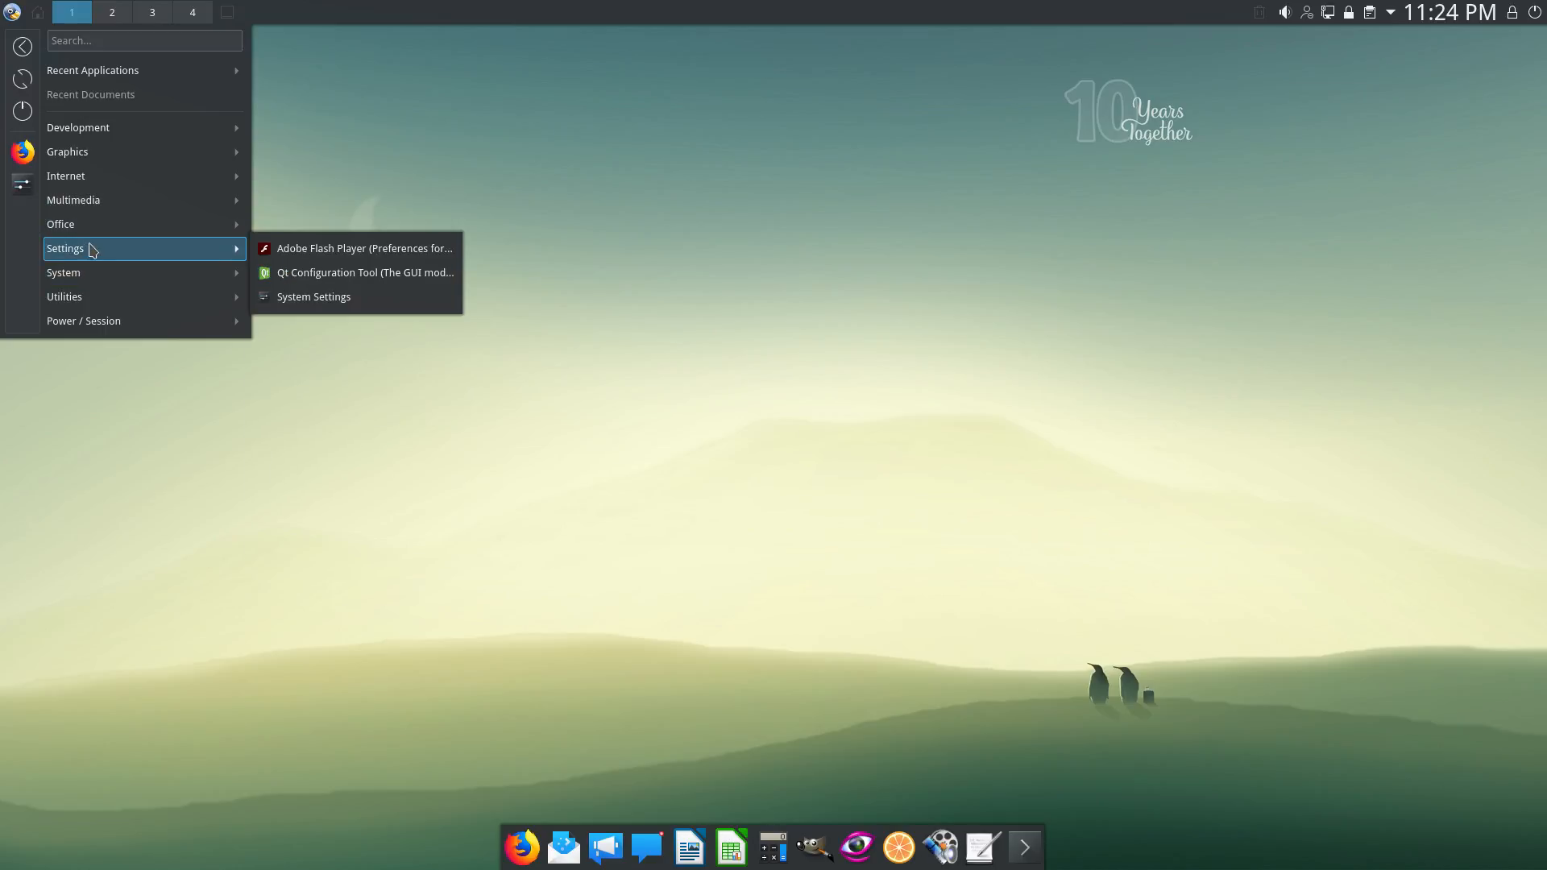
{"action": "mouse_move", "coordinate": [142, 272]}
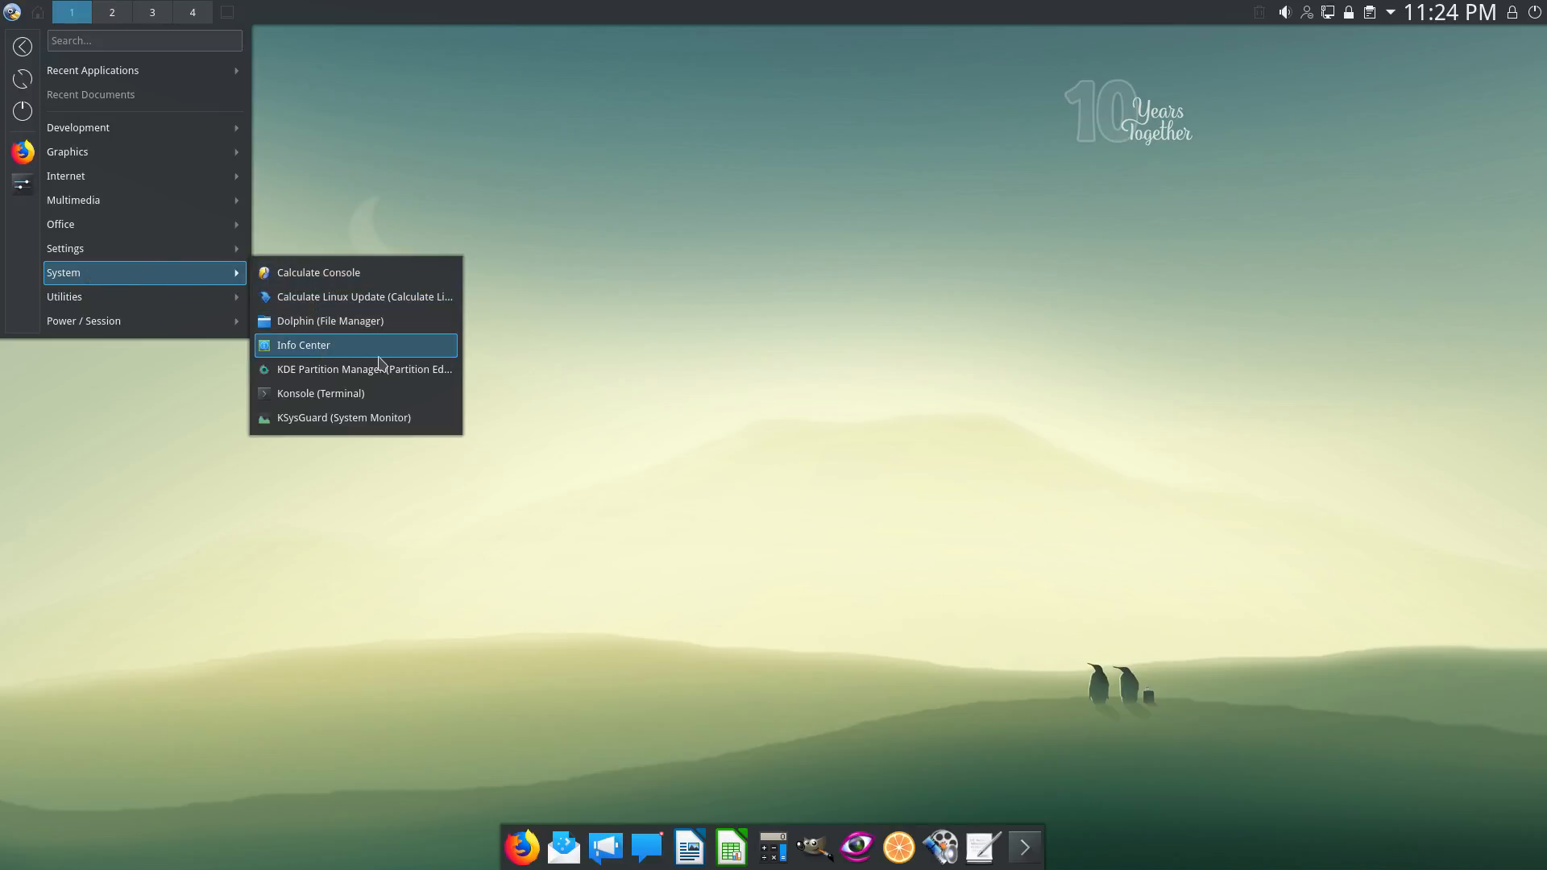
Review system details in KInfoCenter (Plasma 5.11.5, kernel 4.14.14-calculate), then close it.
{"action": "left_click", "coordinate": [316, 350]}
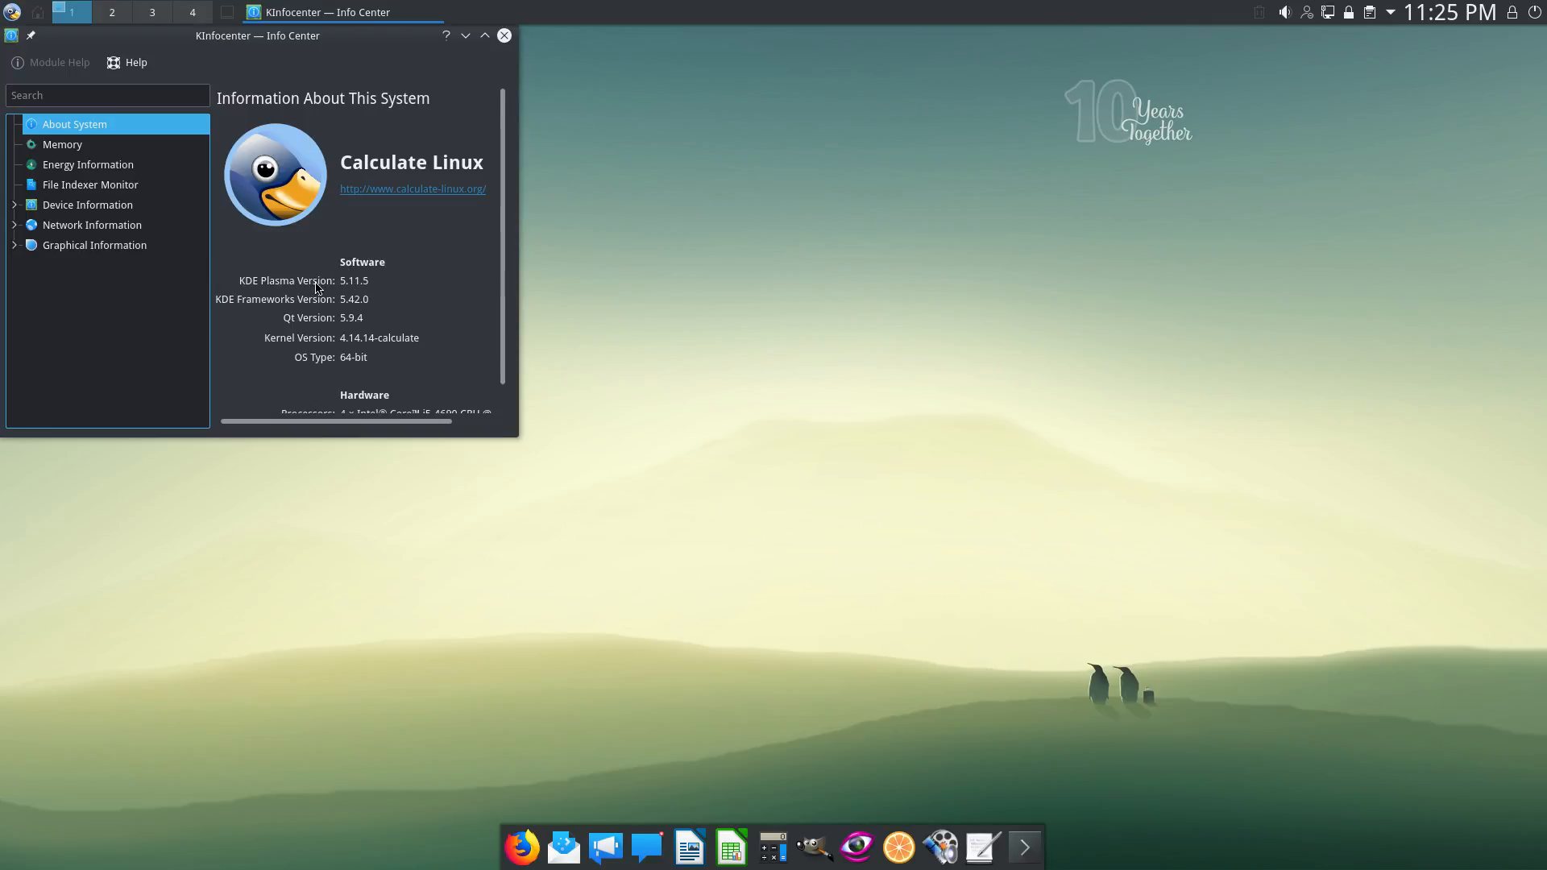
{"action": "left_click_drag", "start_coordinate": [470, 59], "coordinate": [533, 58]}
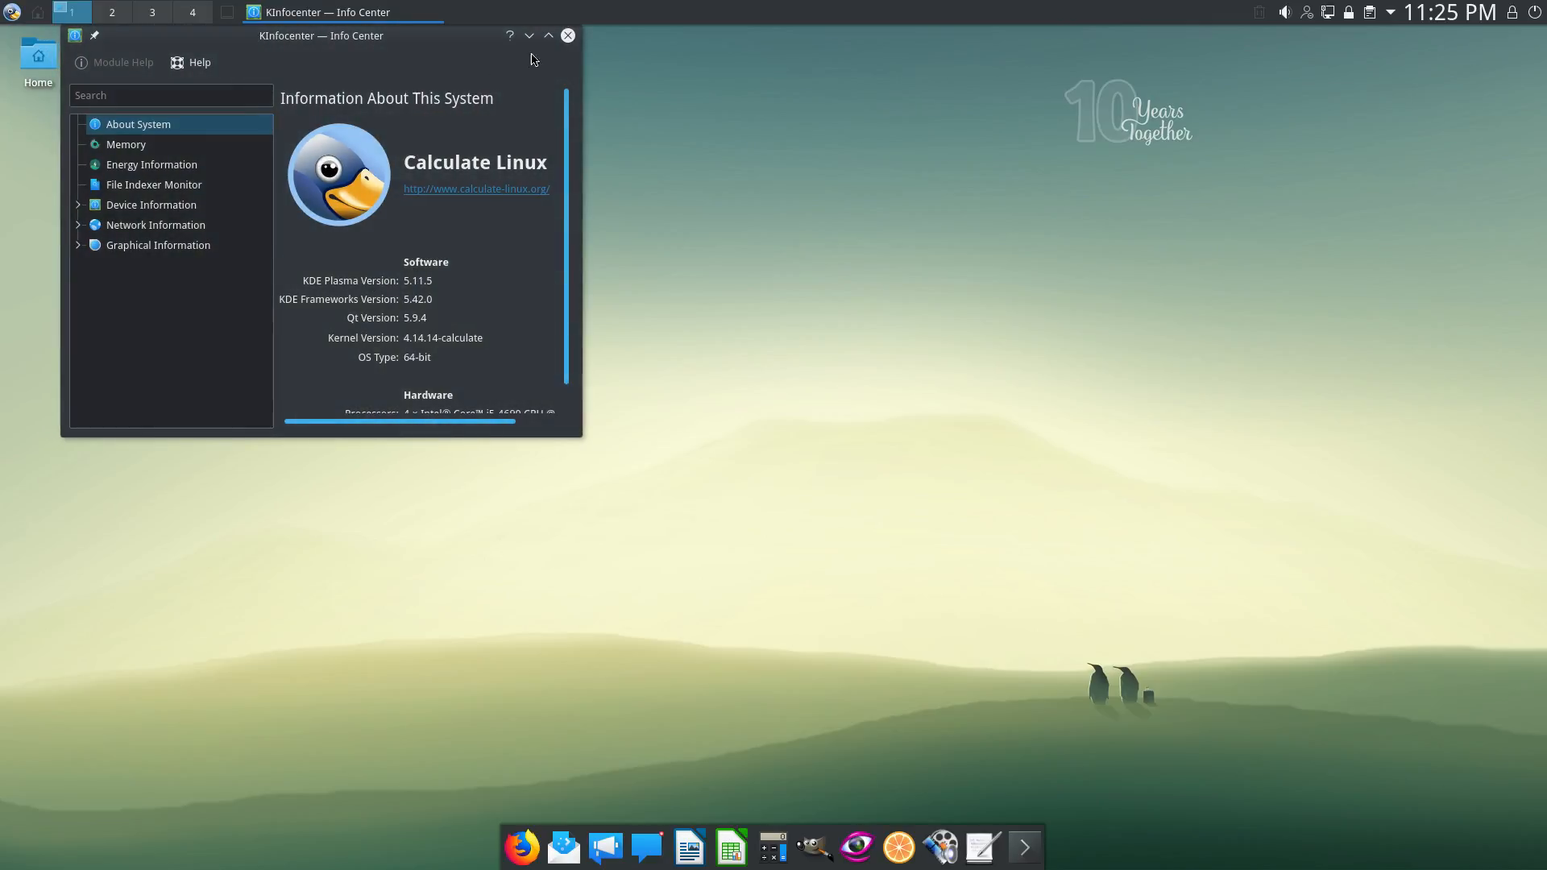
{"action": "left_click", "coordinate": [567, 35]}
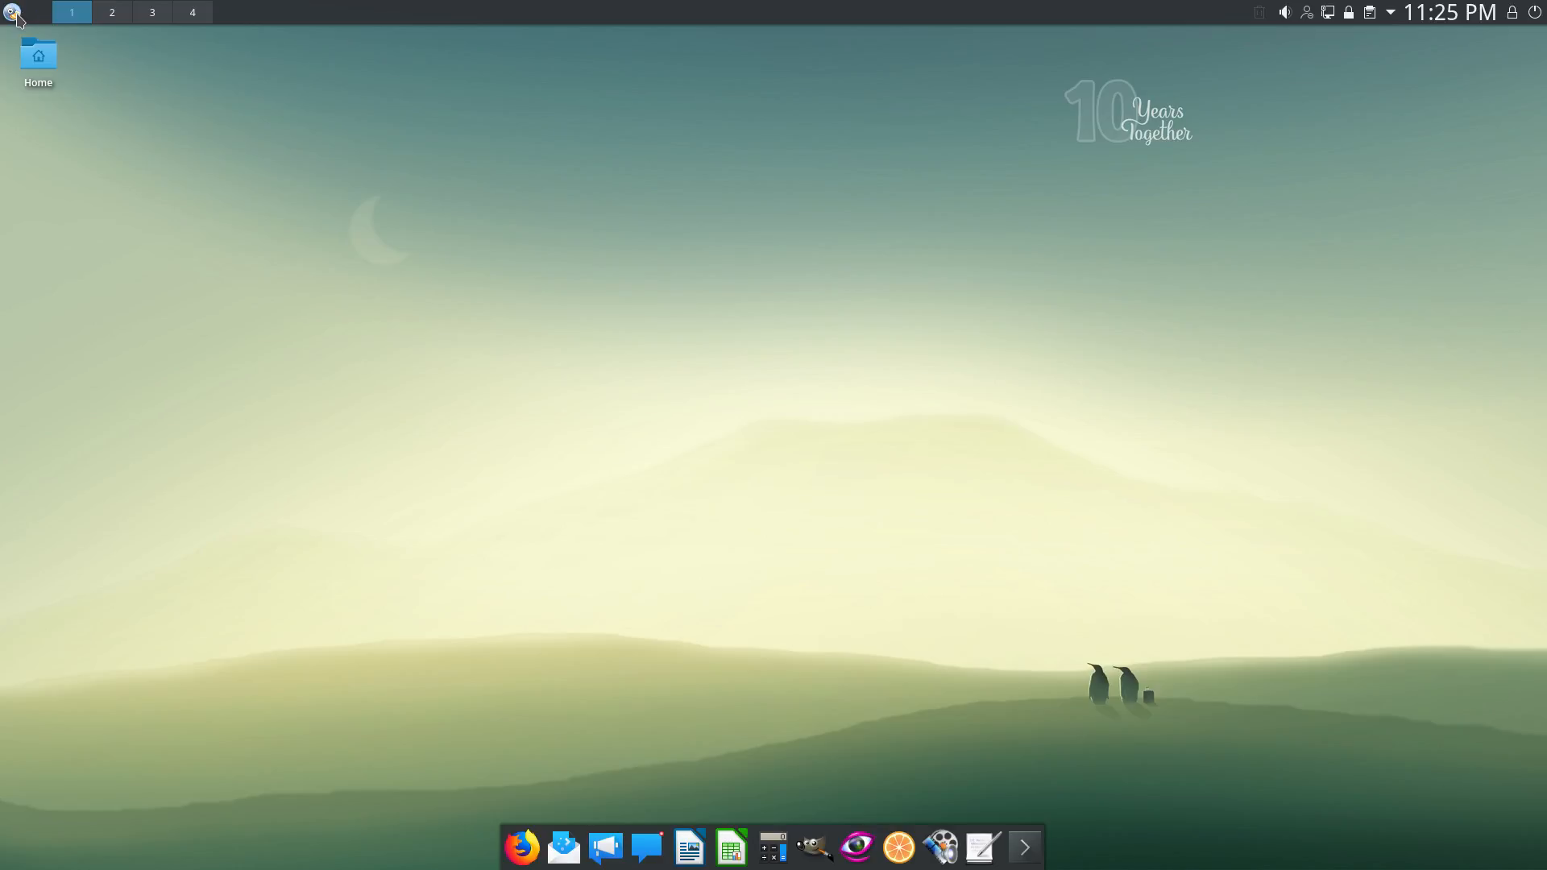
Launch Calculate Console from the launcher's System category.
{"action": "left_click", "coordinate": [14, 12]}
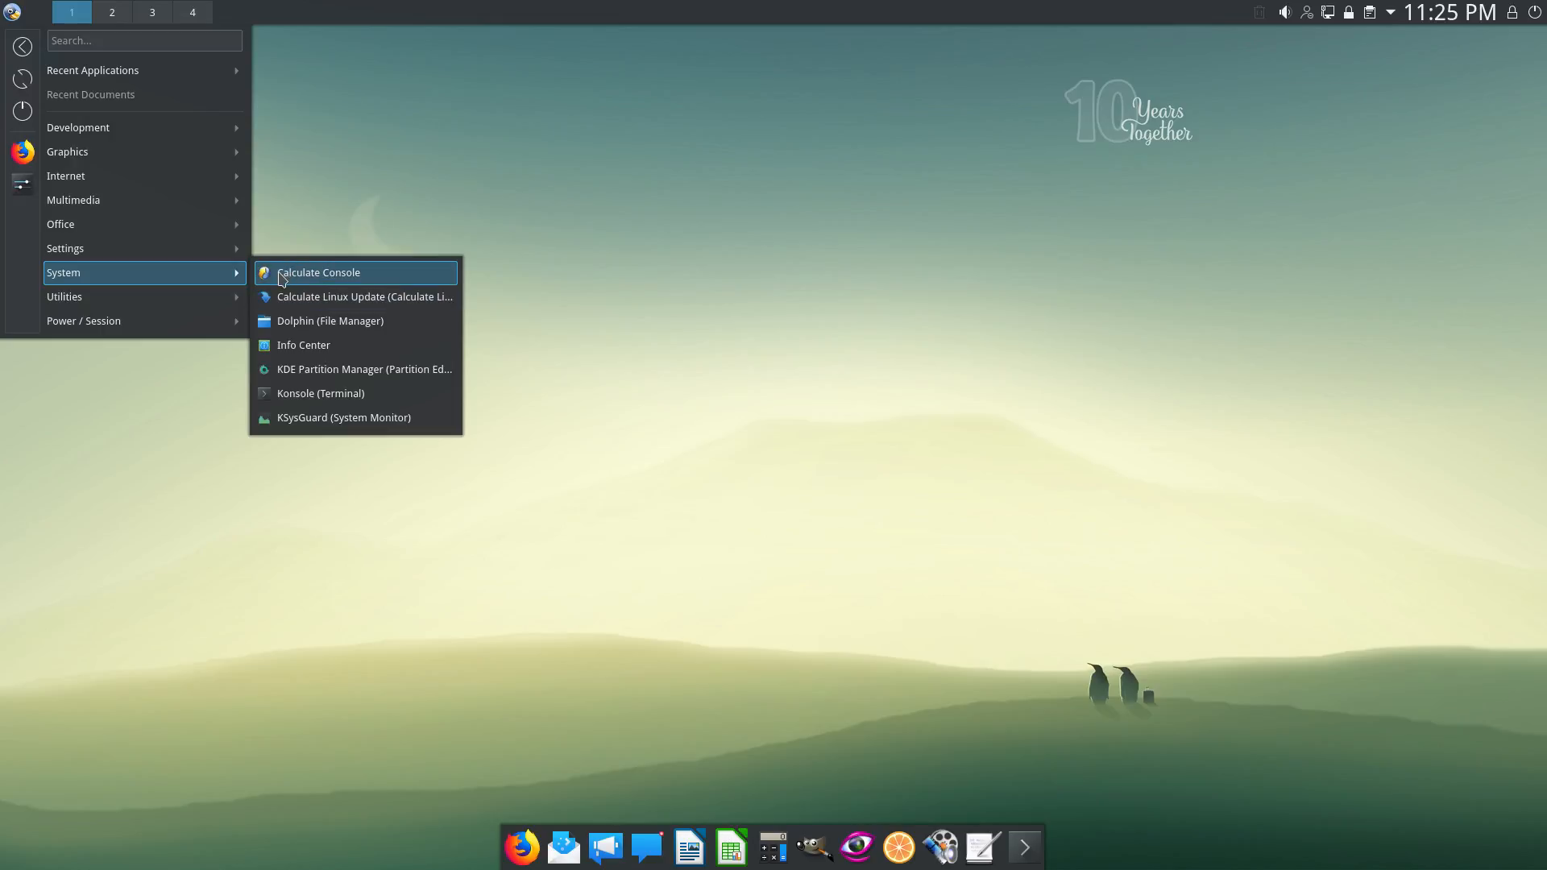
{"action": "left_click", "coordinate": [343, 282]}
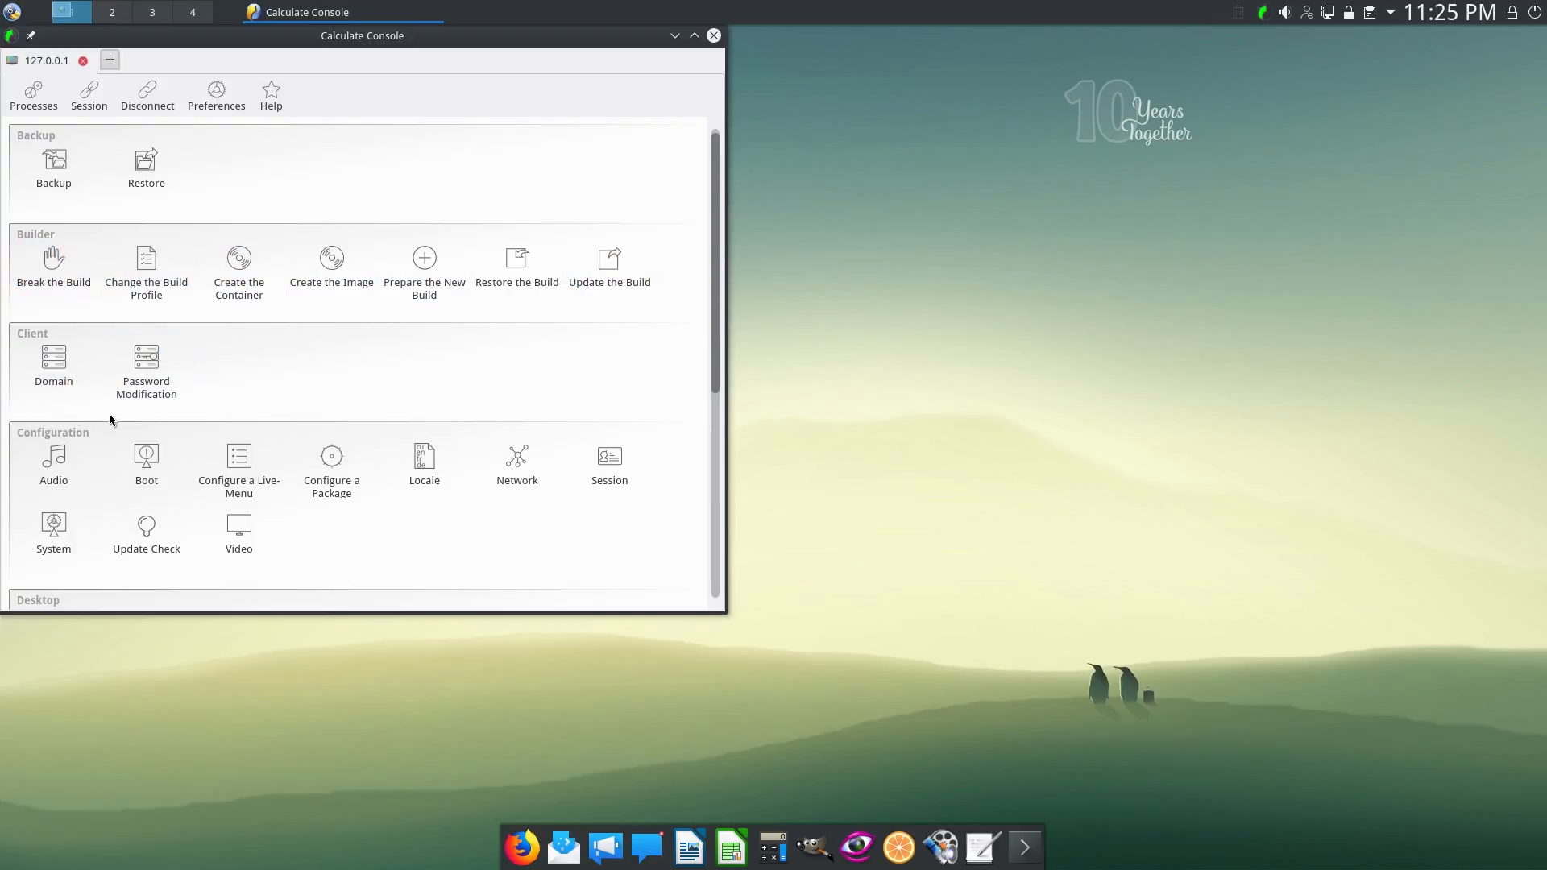
{"action": "scroll", "coordinate": [185, 374], "scroll_direction": "down", "scroll_amount": 2}
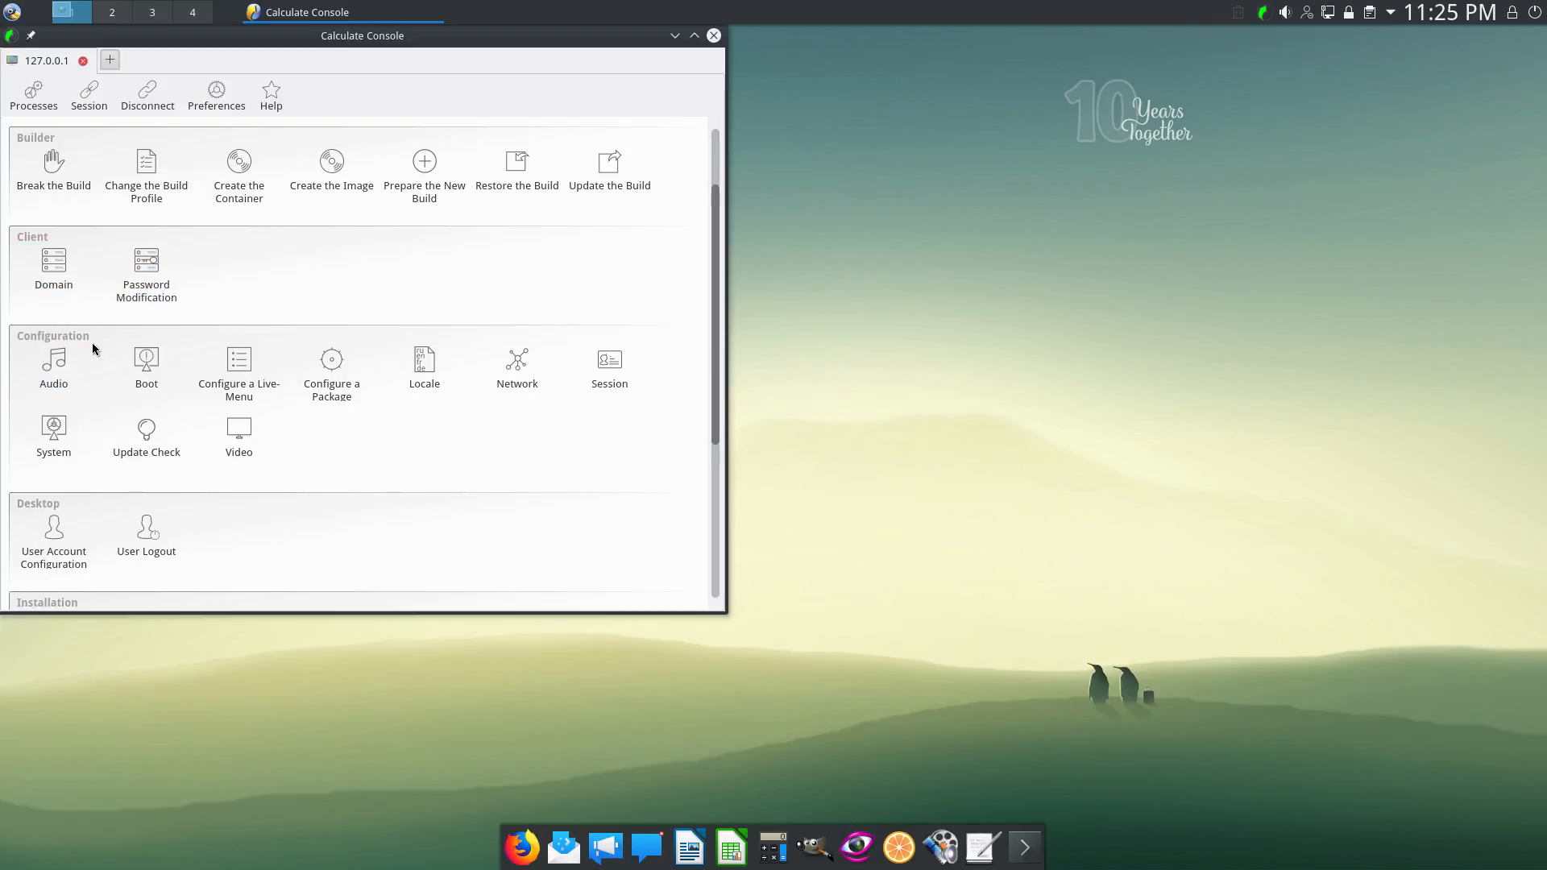
{"action": "scroll", "coordinate": [139, 320], "scroll_direction": "down", "scroll_amount": 1}
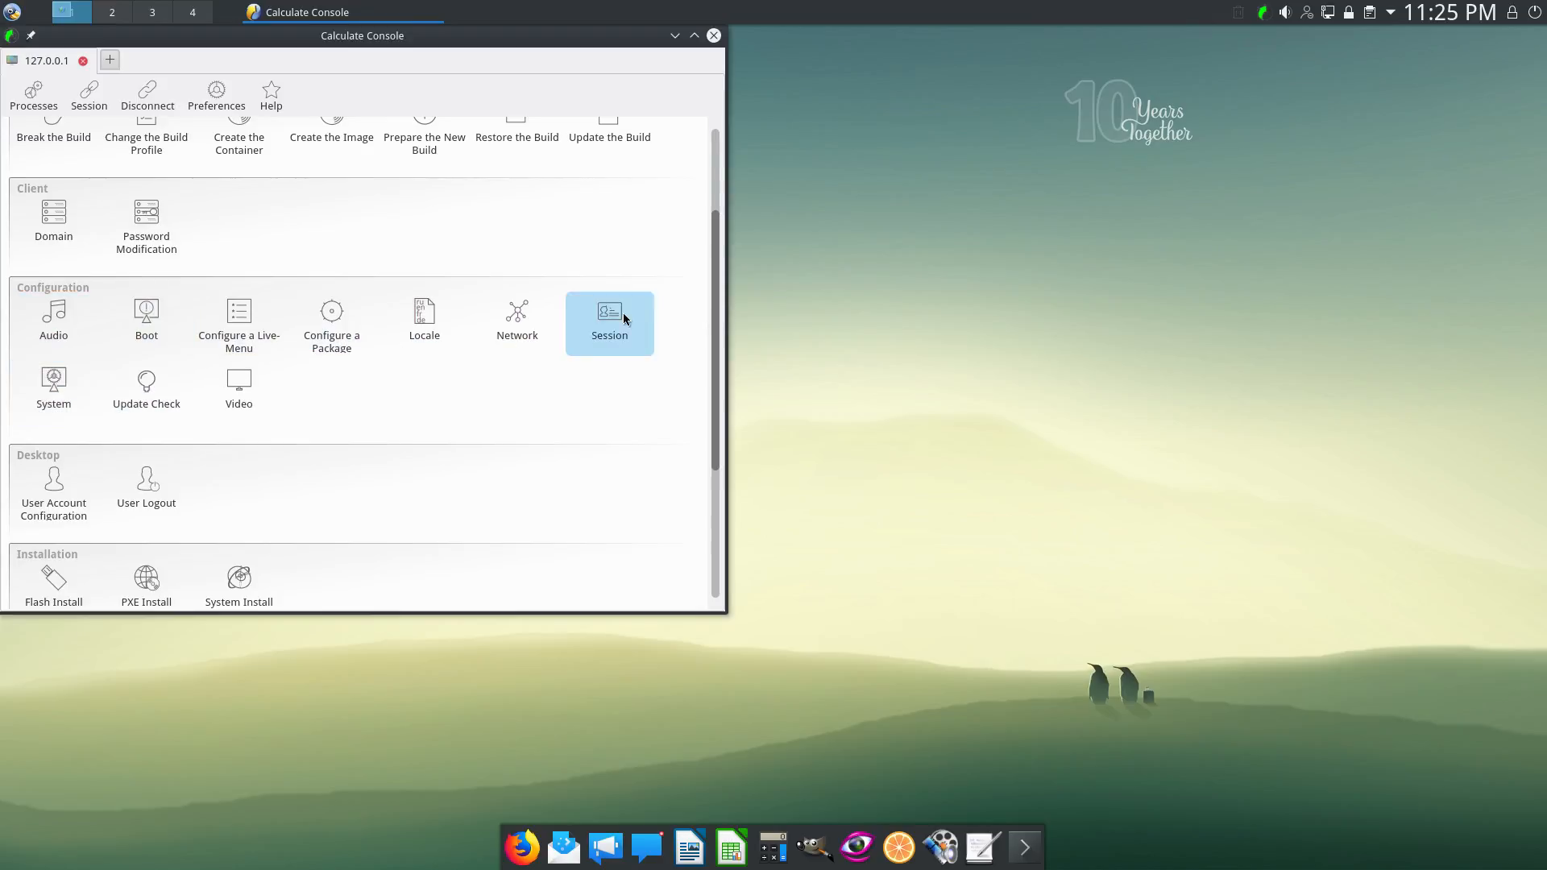
{"action": "scroll", "coordinate": [366, 368], "scroll_direction": "down", "scroll_amount": 3}
{"action": "scroll", "coordinate": [366, 369], "scroll_direction": "down", "scroll_amount": 3}
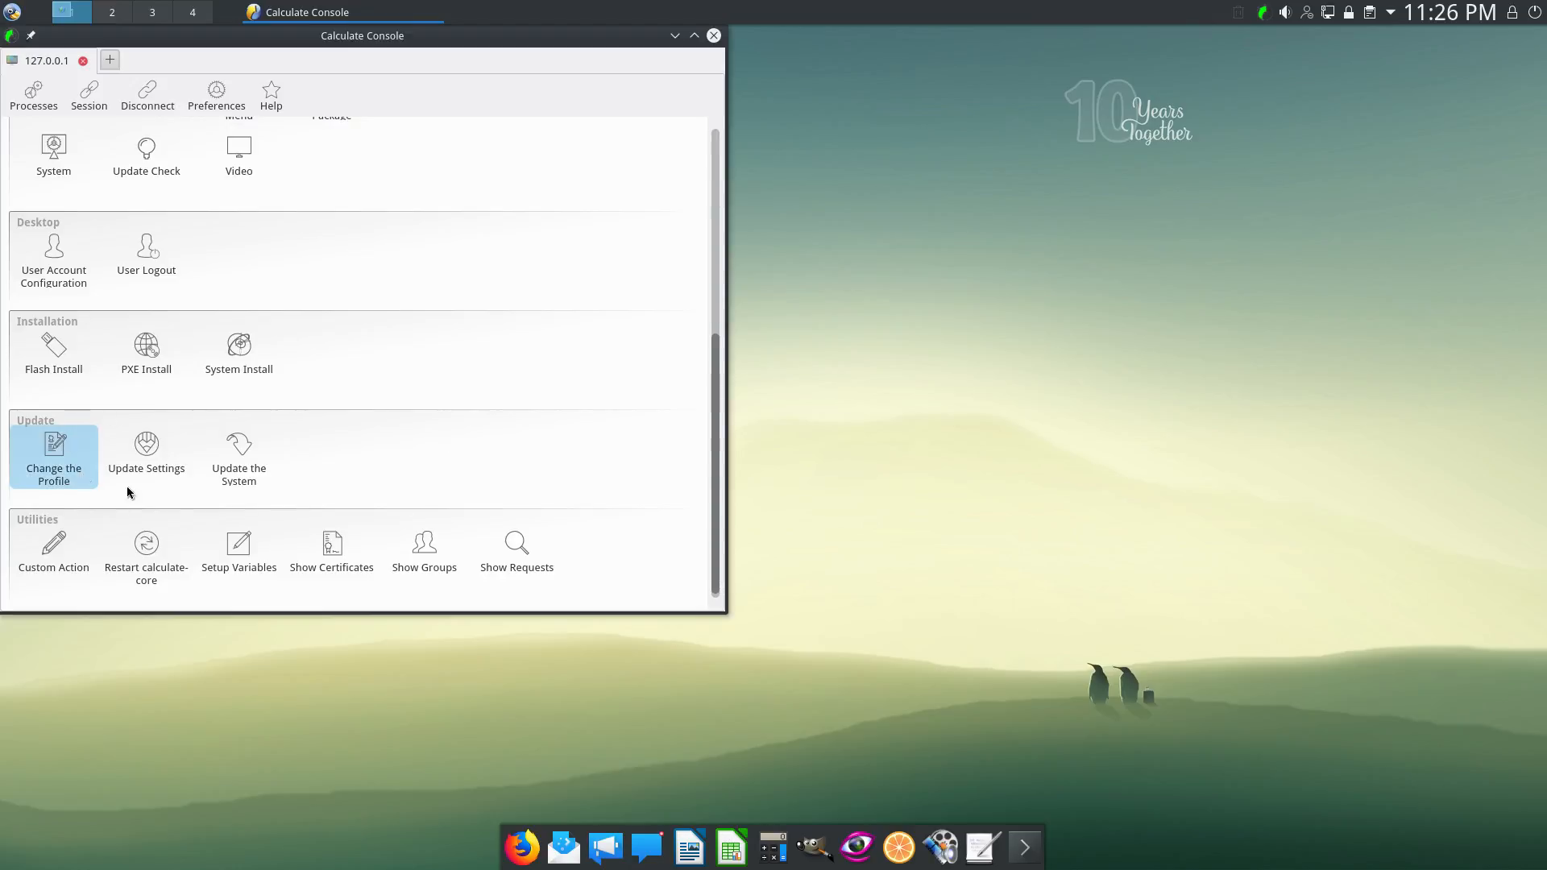
Run the system update from Calculate Console's update page with only stable updates.
{"action": "left_click", "coordinate": [235, 452]}
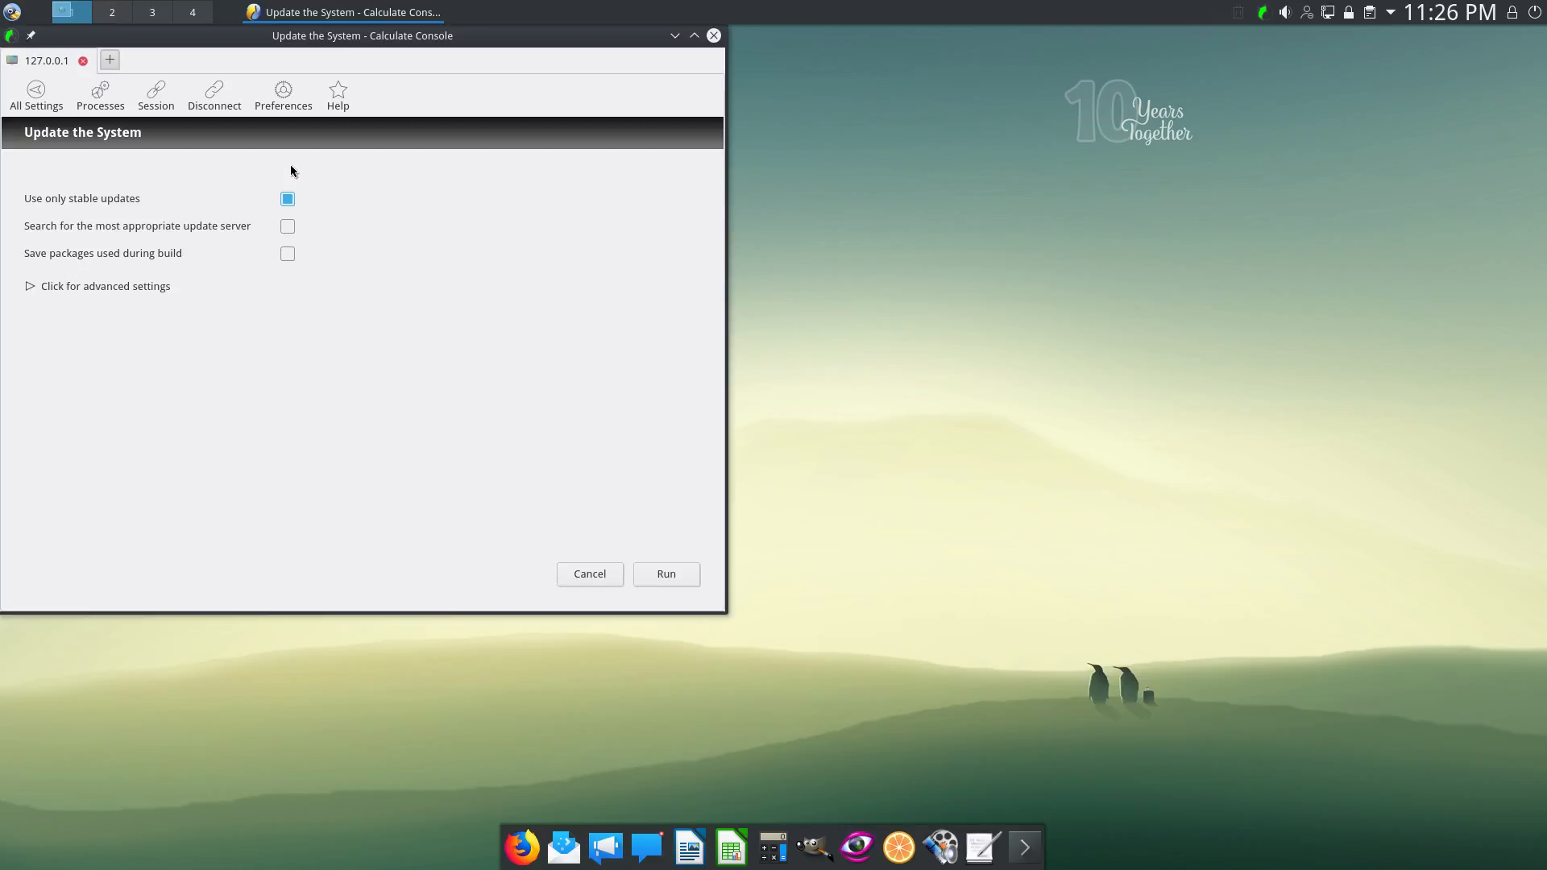
{"action": "left_click", "coordinate": [670, 577]}
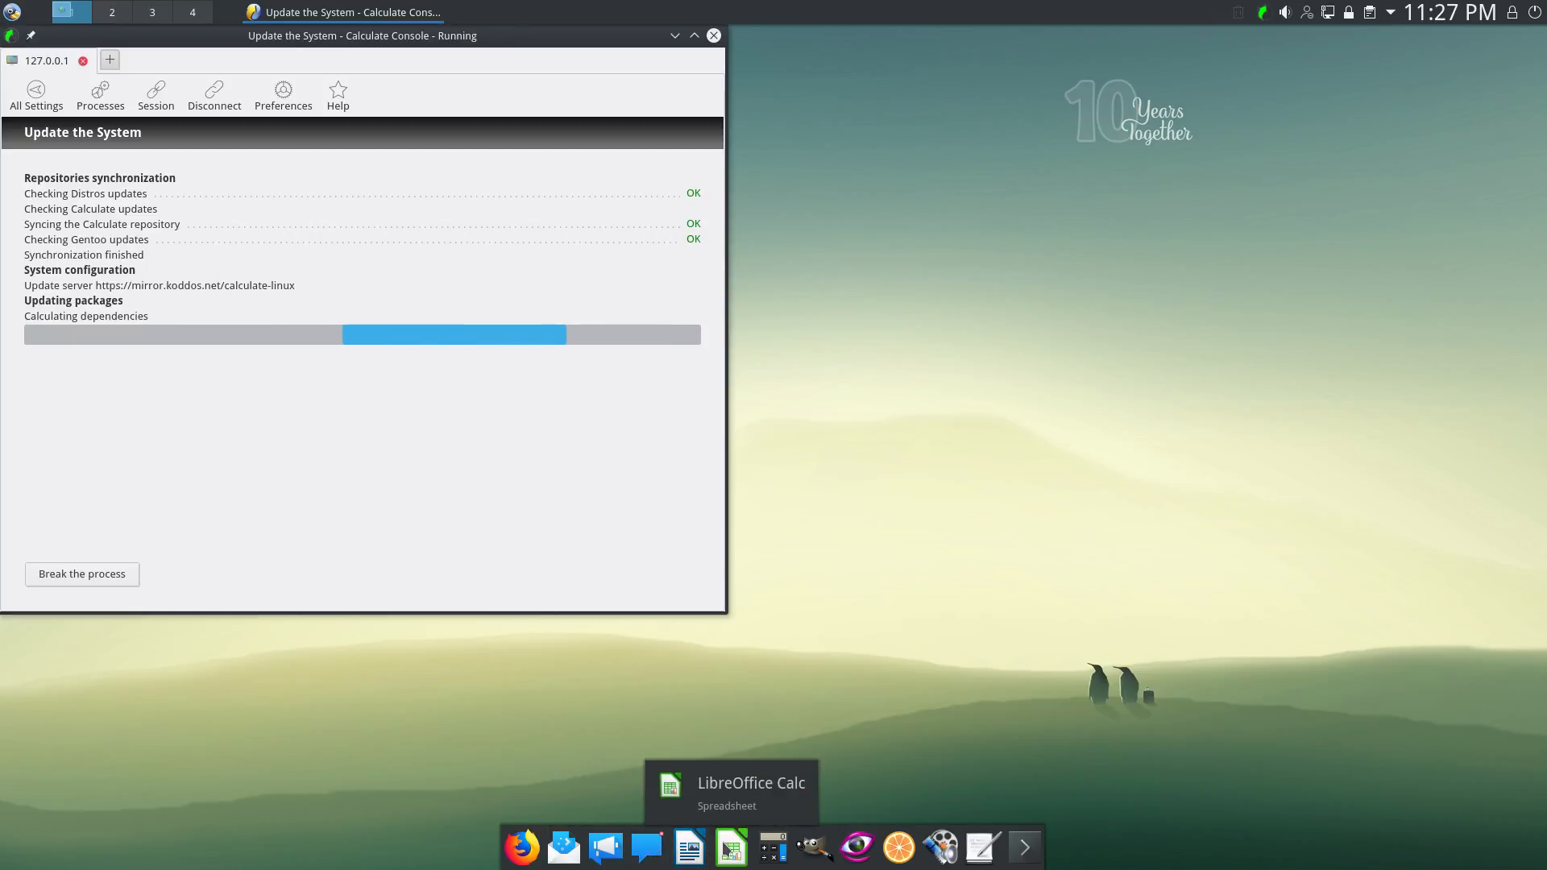
Launch KCalc from the dock, move it aside, and close it.
{"action": "left_click", "coordinate": [773, 847]}
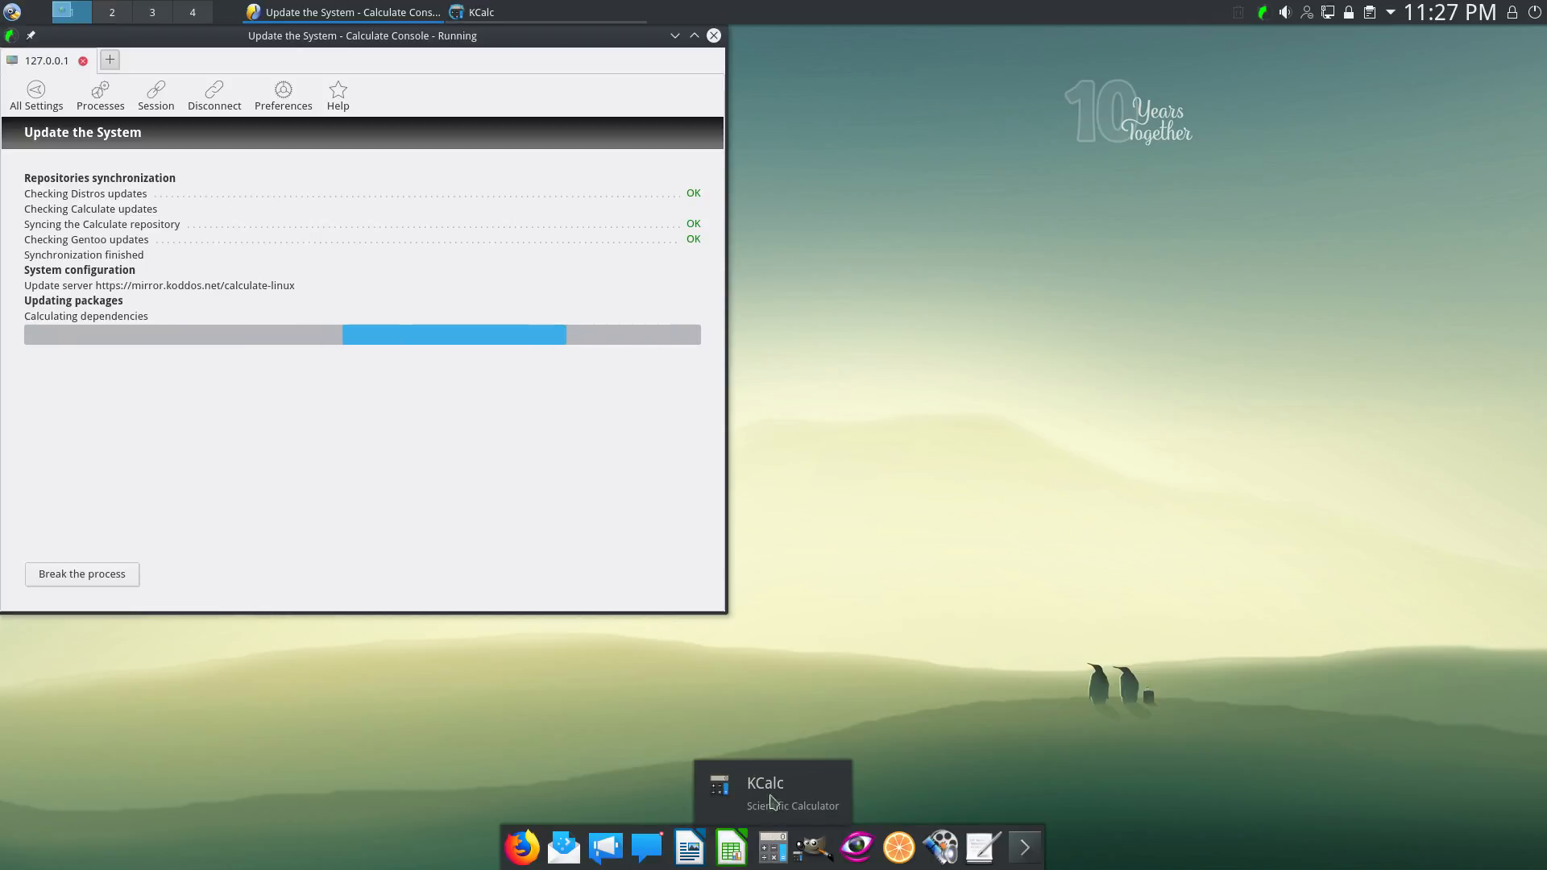
{"action": "left_click_drag", "start_coordinate": [856, 36], "coordinate": [1281, 210]}
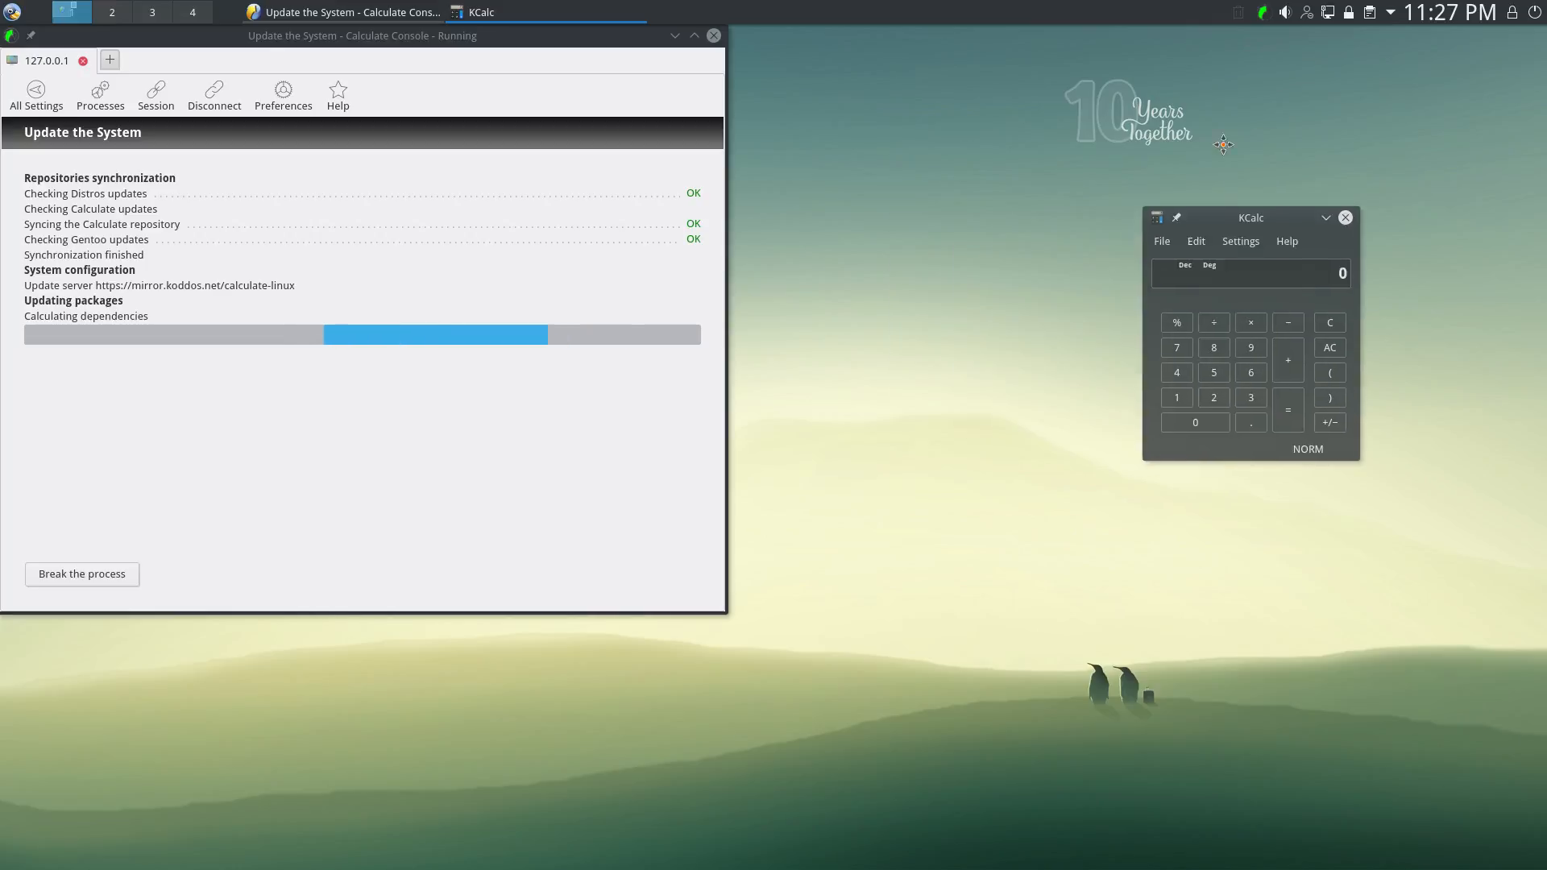
{"action": "left_click_drag", "start_coordinate": [1241, 160], "coordinate": [1004, 186]}
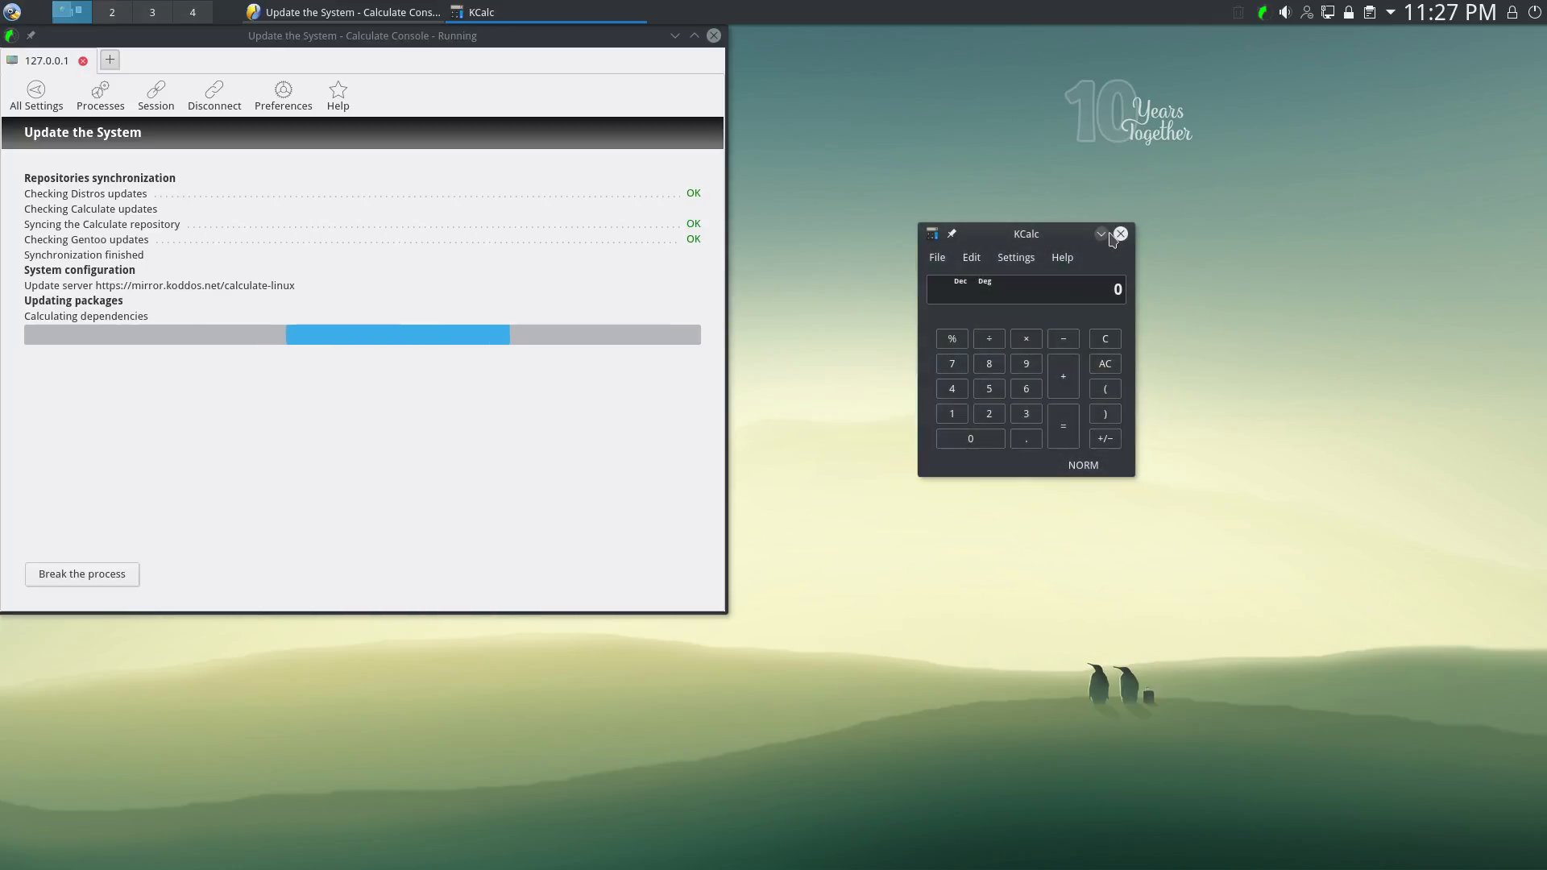
{"action": "left_click", "coordinate": [1123, 240]}
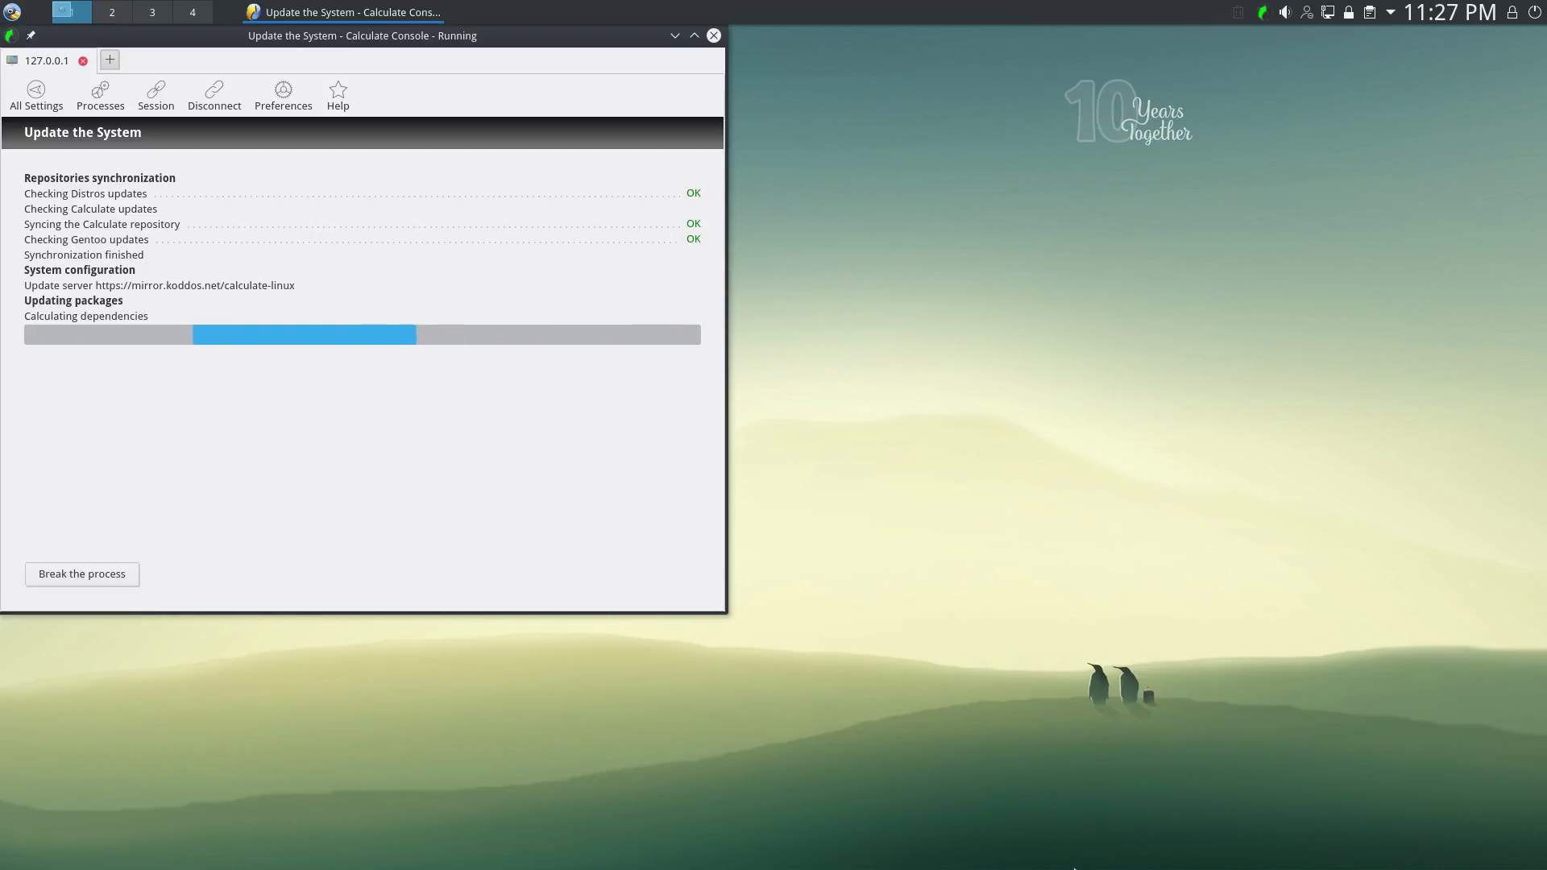
Launch a Konsole terminal from the dock beside the finished update.
{"action": "left_click", "coordinate": [1027, 852]}
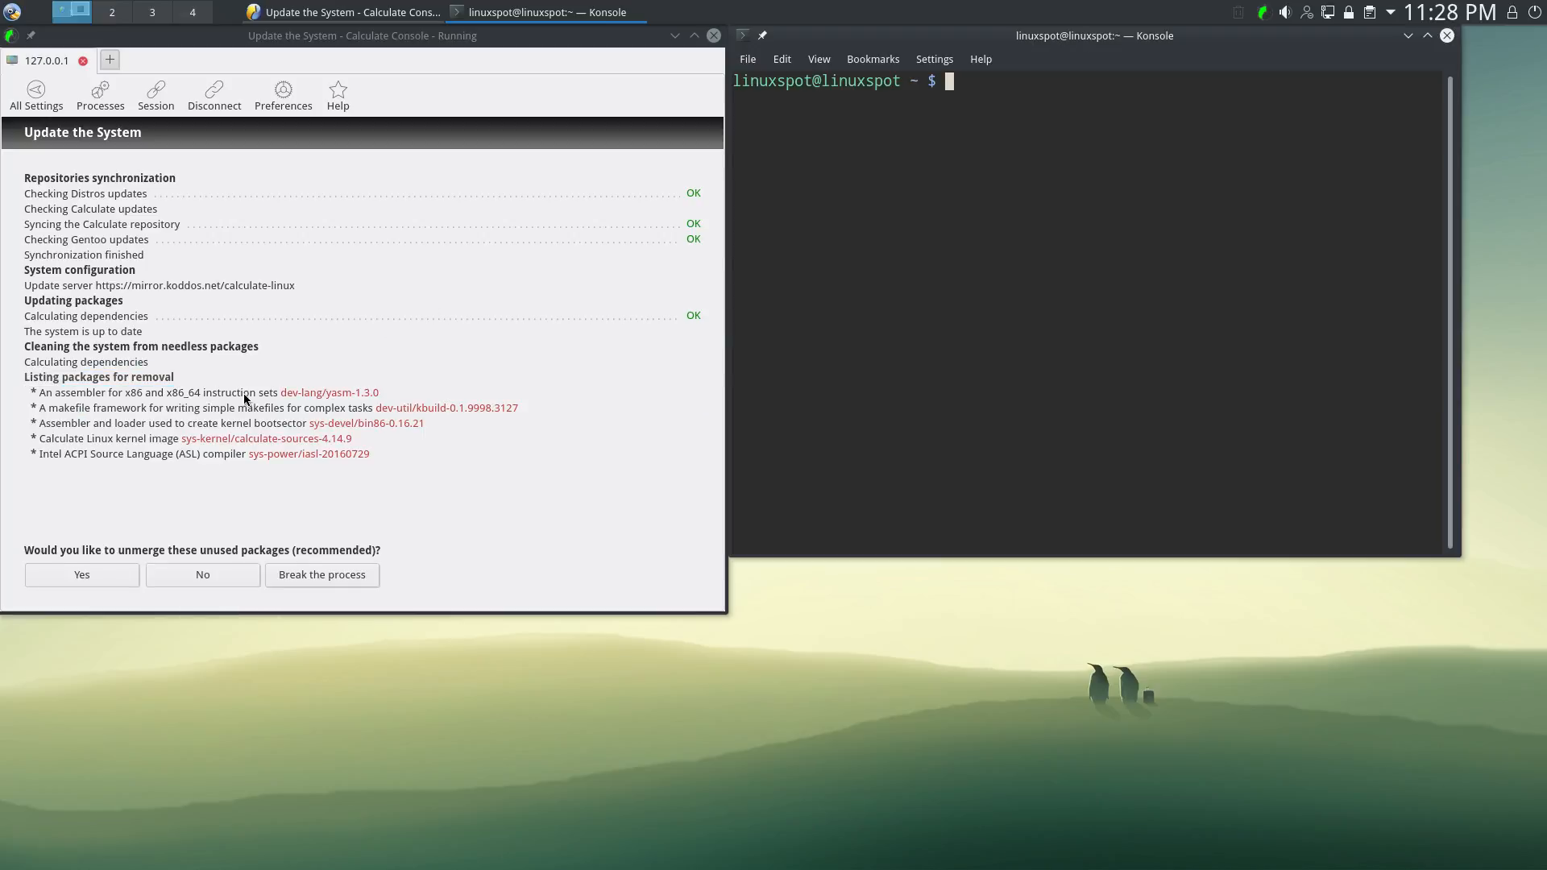
Close the Konsole window and the Calculate Console update window without answering the unmerge prompt.
{"action": "left_click", "coordinate": [1448, 35]}
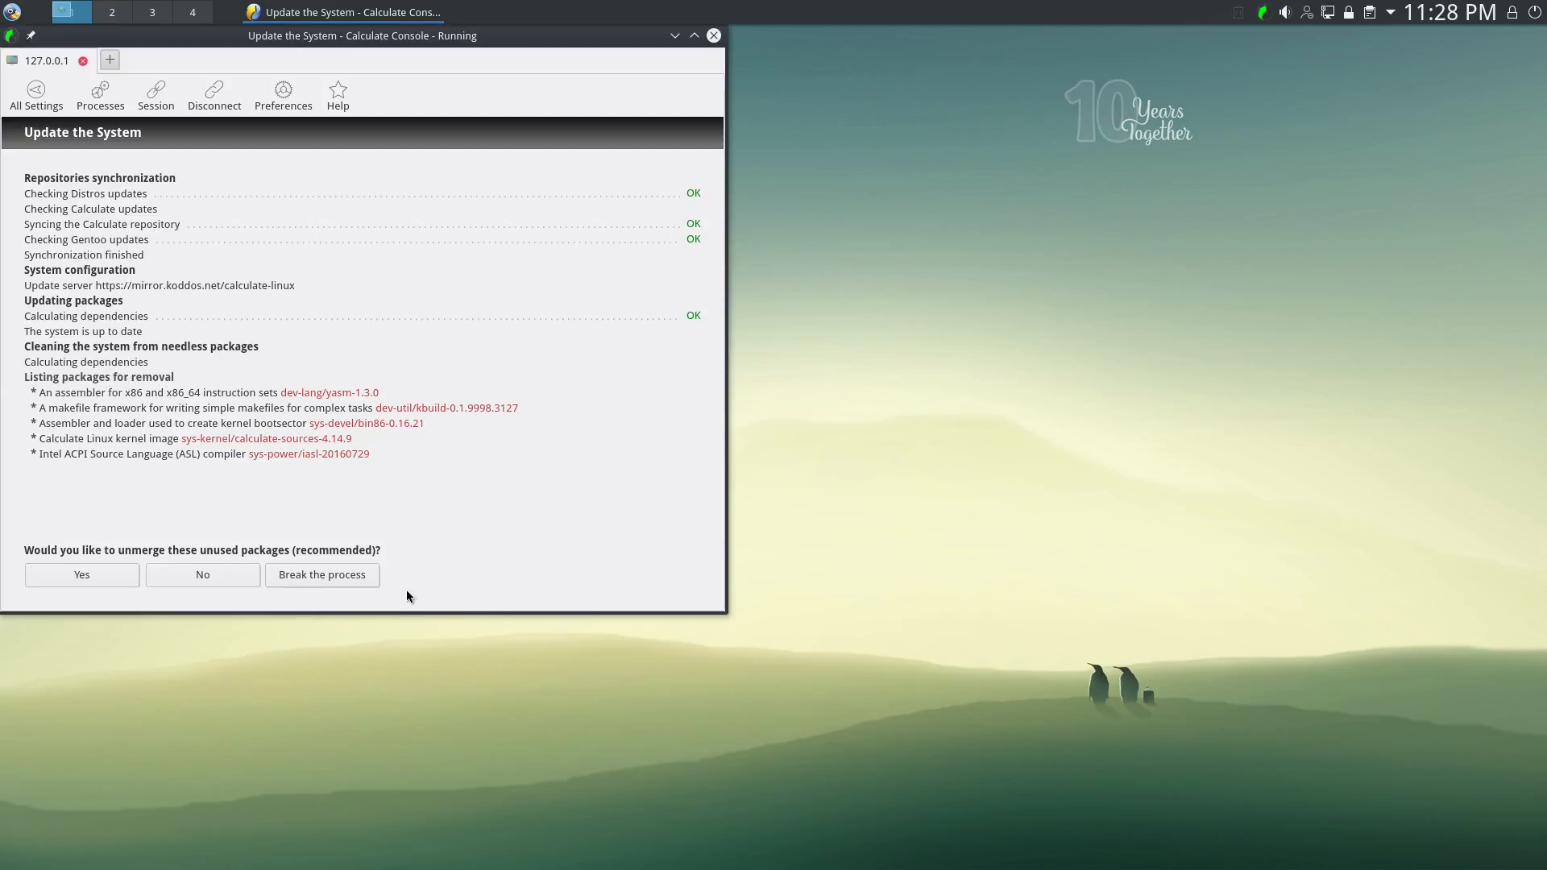
{"action": "left_click", "coordinate": [714, 35]}
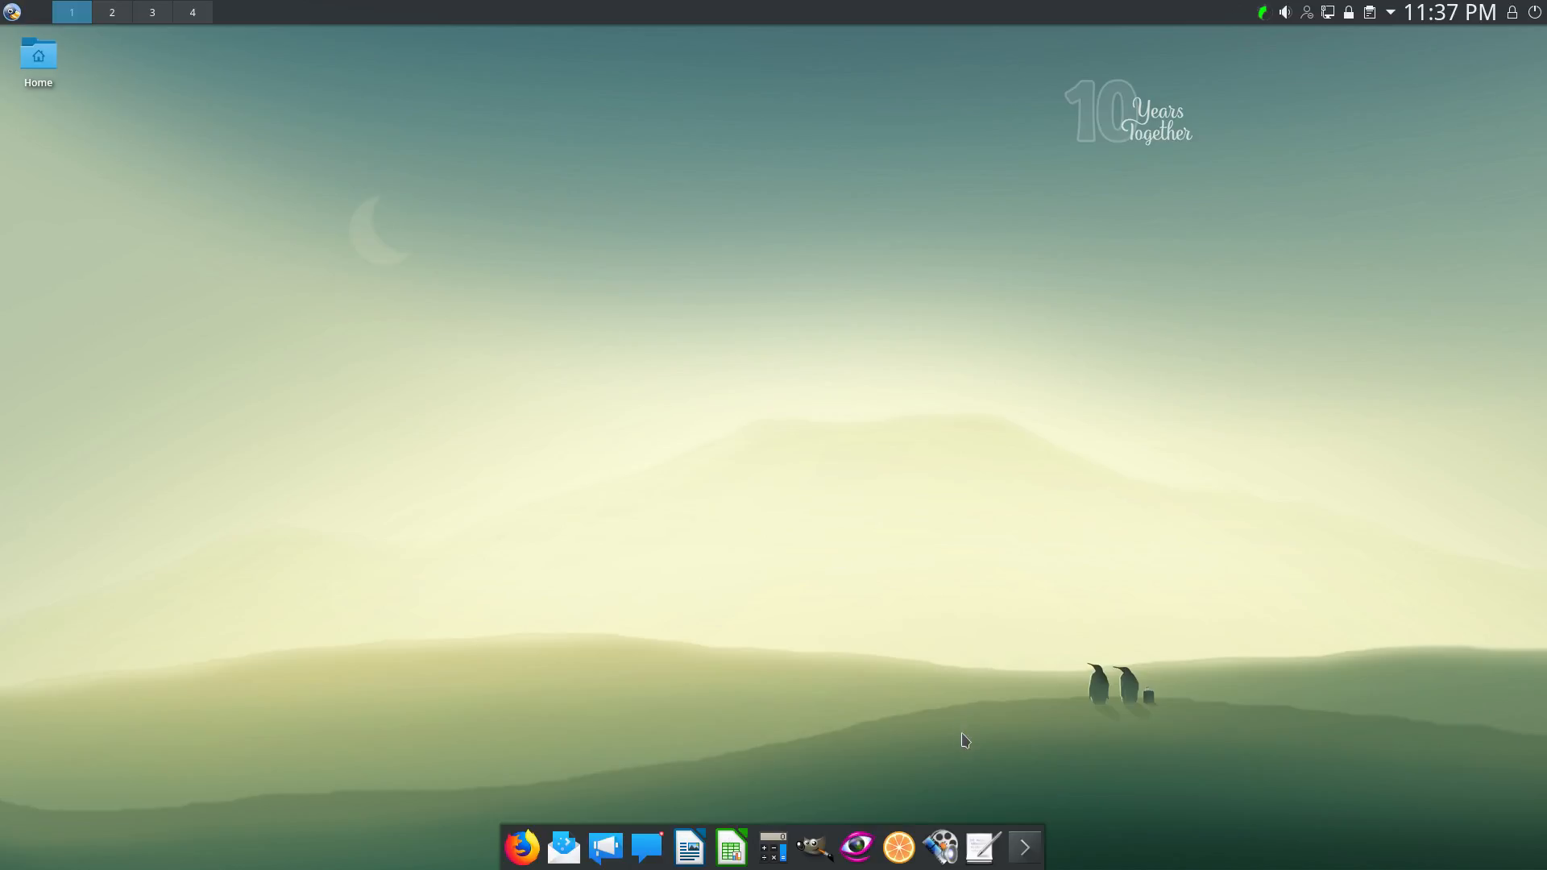
Launch a maximized Konsole and change into the neofetch folder.
{"action": "left_click", "coordinate": [1022, 846]}
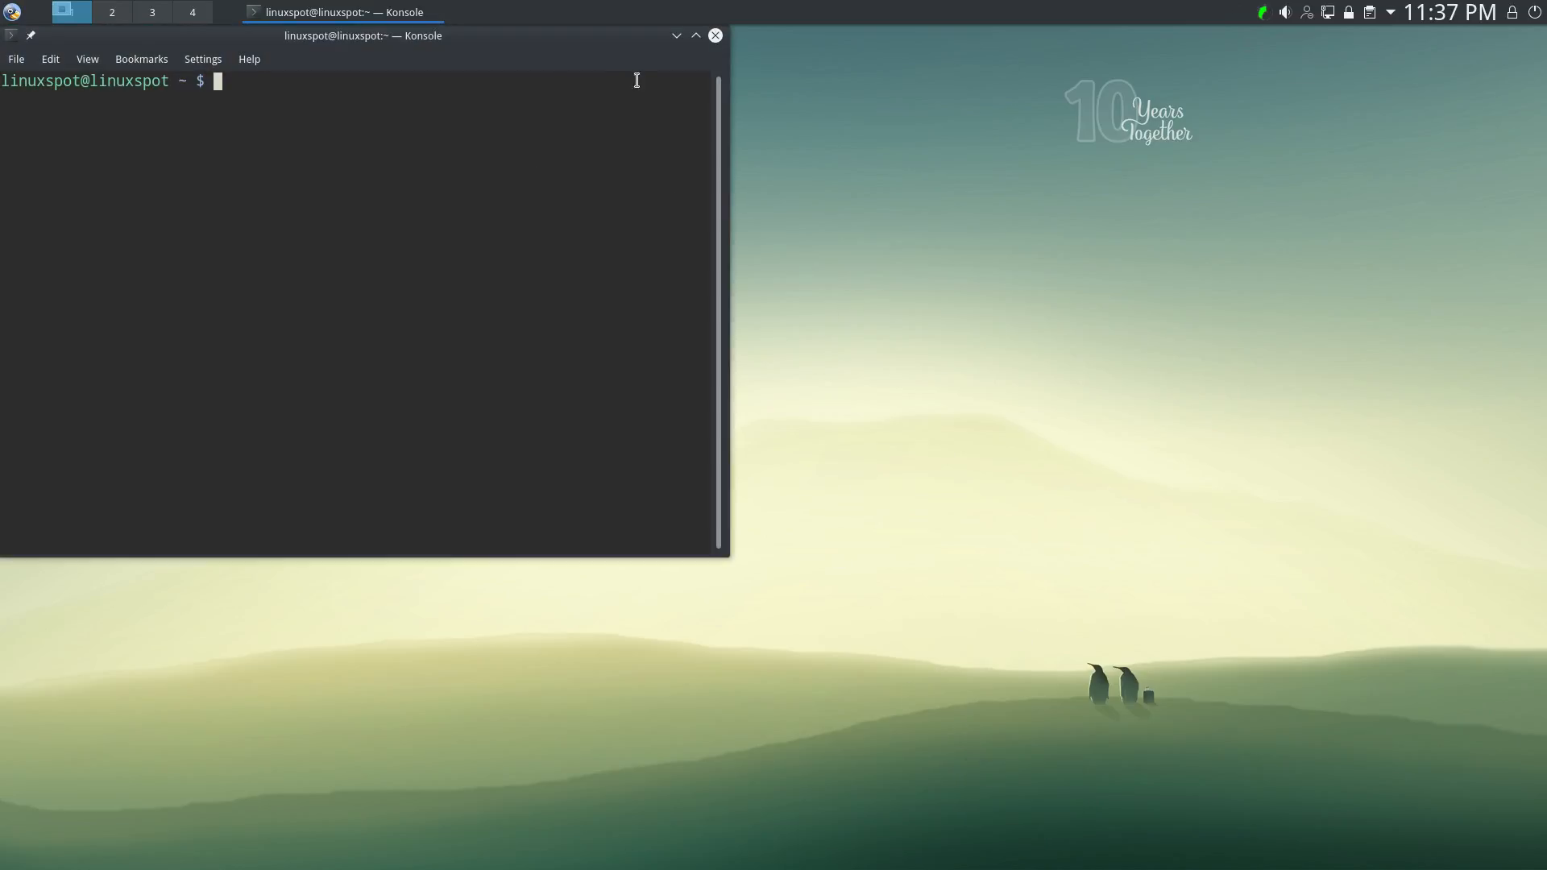
{"action": "left_click", "coordinate": [697, 36]}
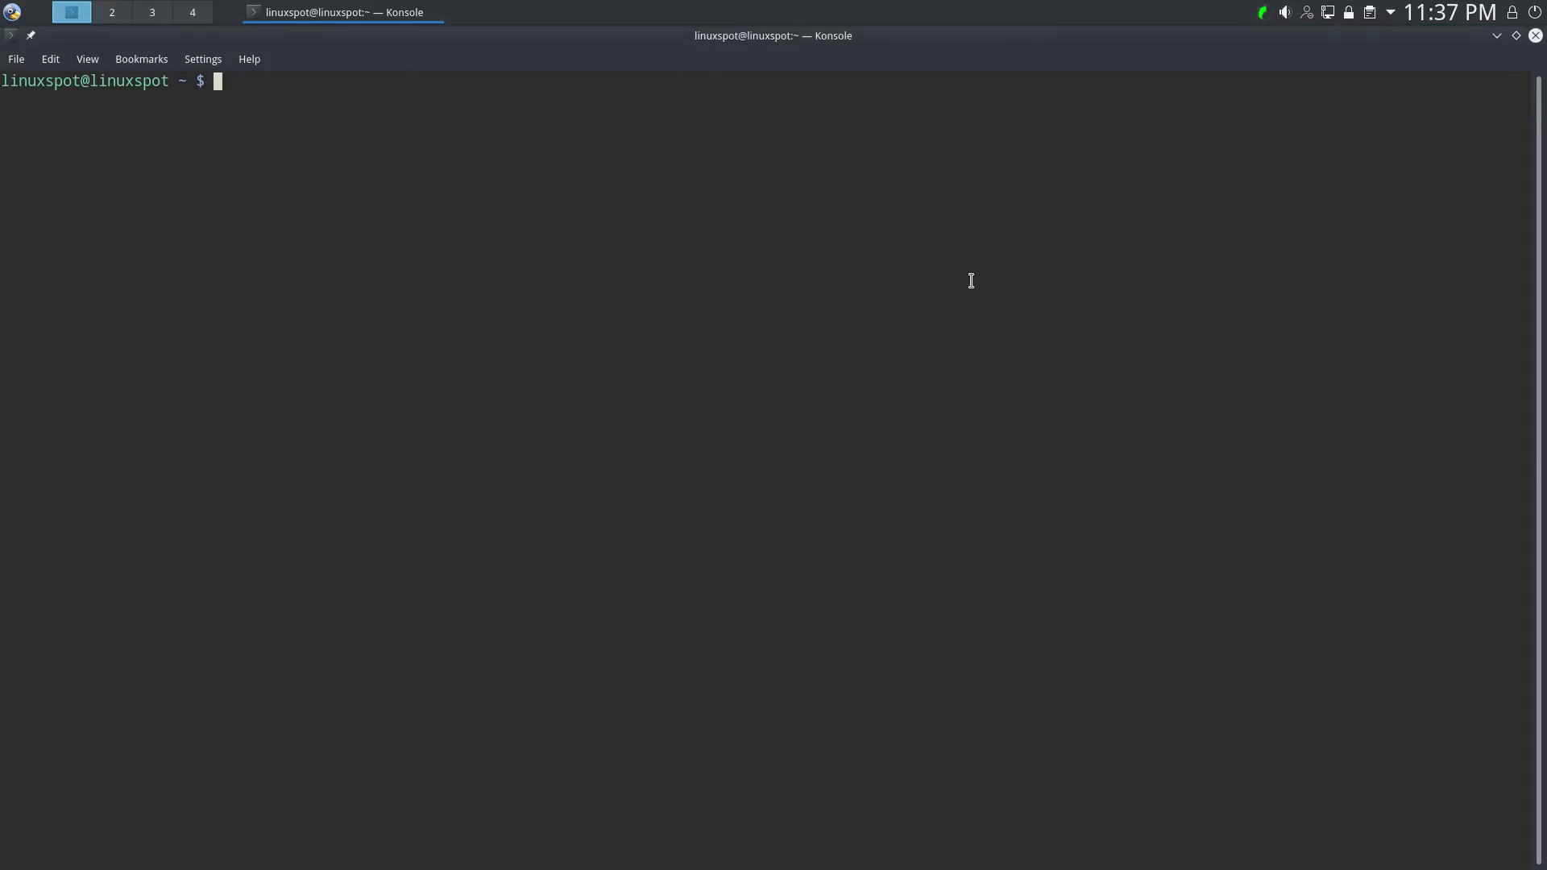
{"action": "type", "text": "cd n"}
{"action": "type", "text": "eo"}
{"action": "key", "text": "Tab"}
{"action": "key", "text": "Return"}
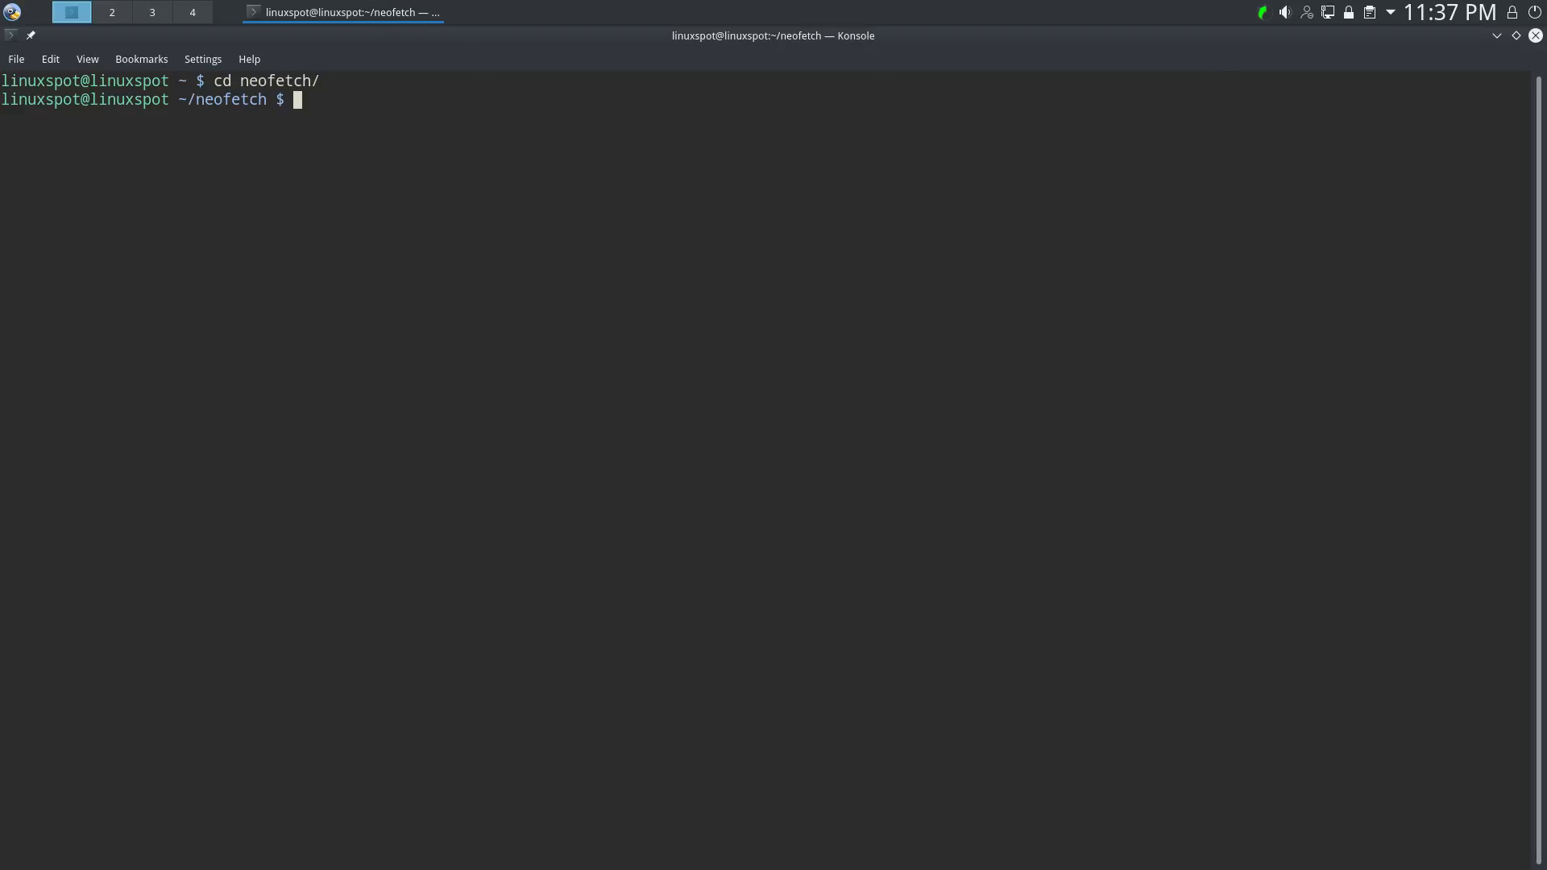
Clear the screen and run ./neofetch to show Calculate Linux system information.
{"action": "key", "text": "ctrl+l"}
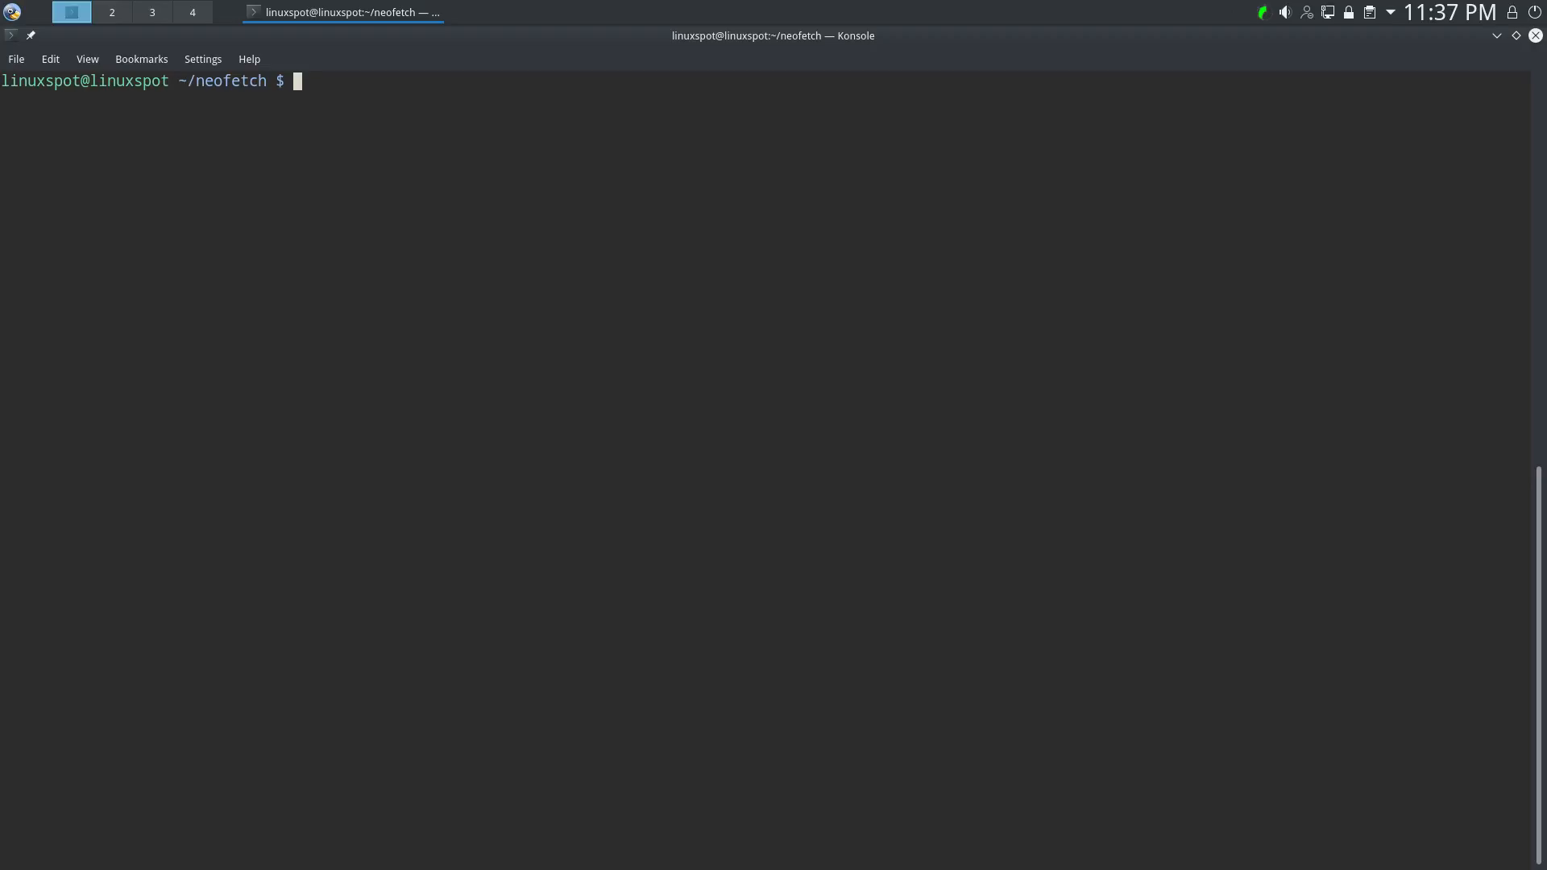
{"action": "type", "text": "./n"}
{"action": "key", "text": "Tab"}
{"action": "key", "text": "Return"}
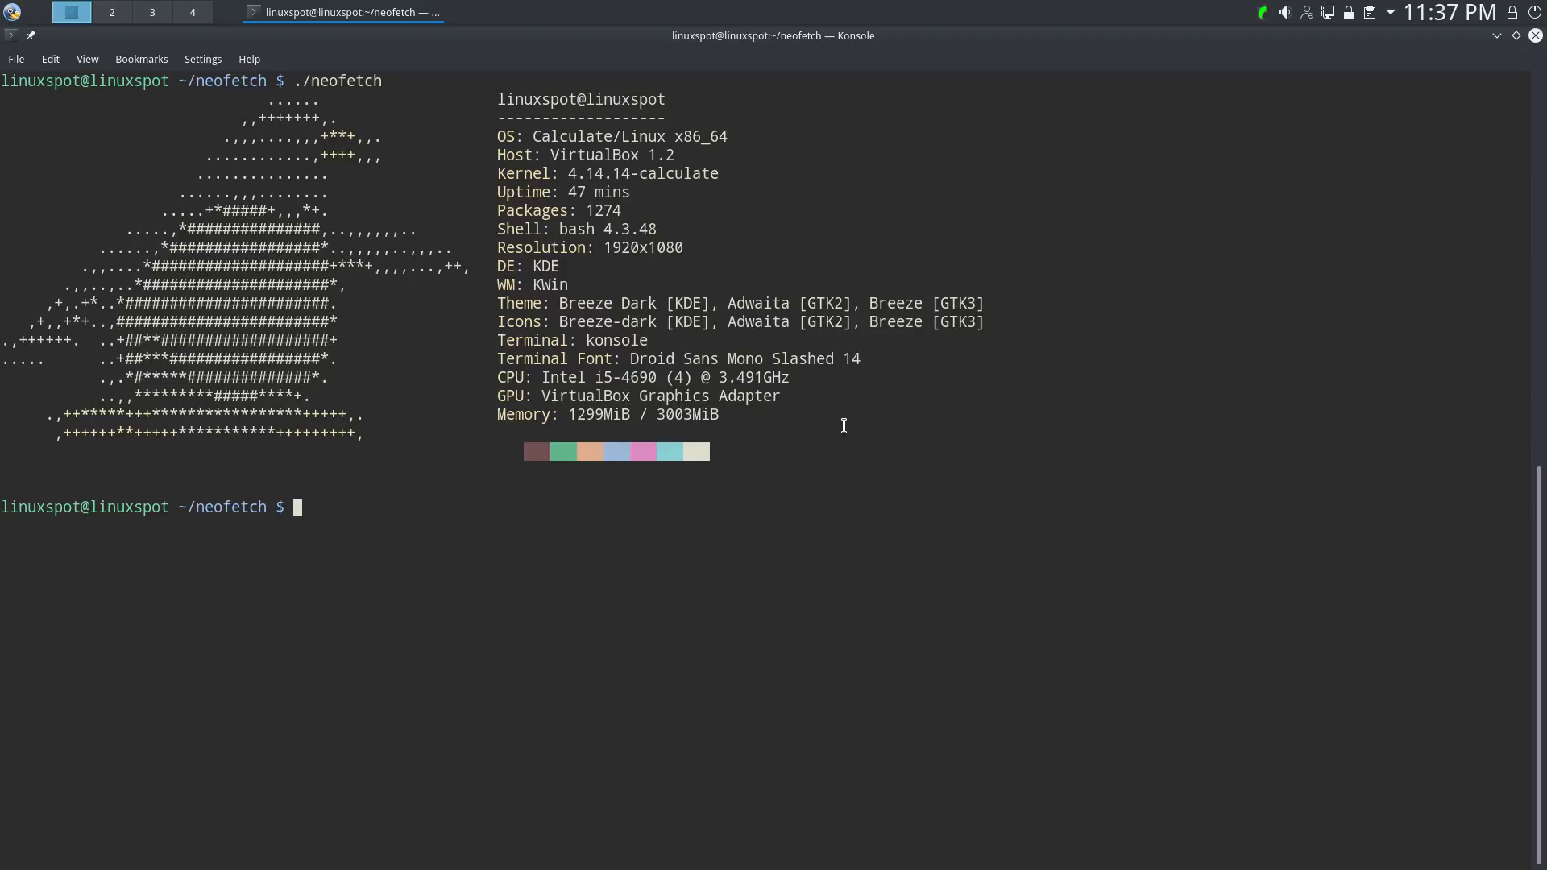
{"action": "type", "text": "cd "}
{"action": "type", "text": "../s"}
Change into ../spectre-meltdown-checker/ and clear the terminal.
{"action": "key", "text": "Tab"}
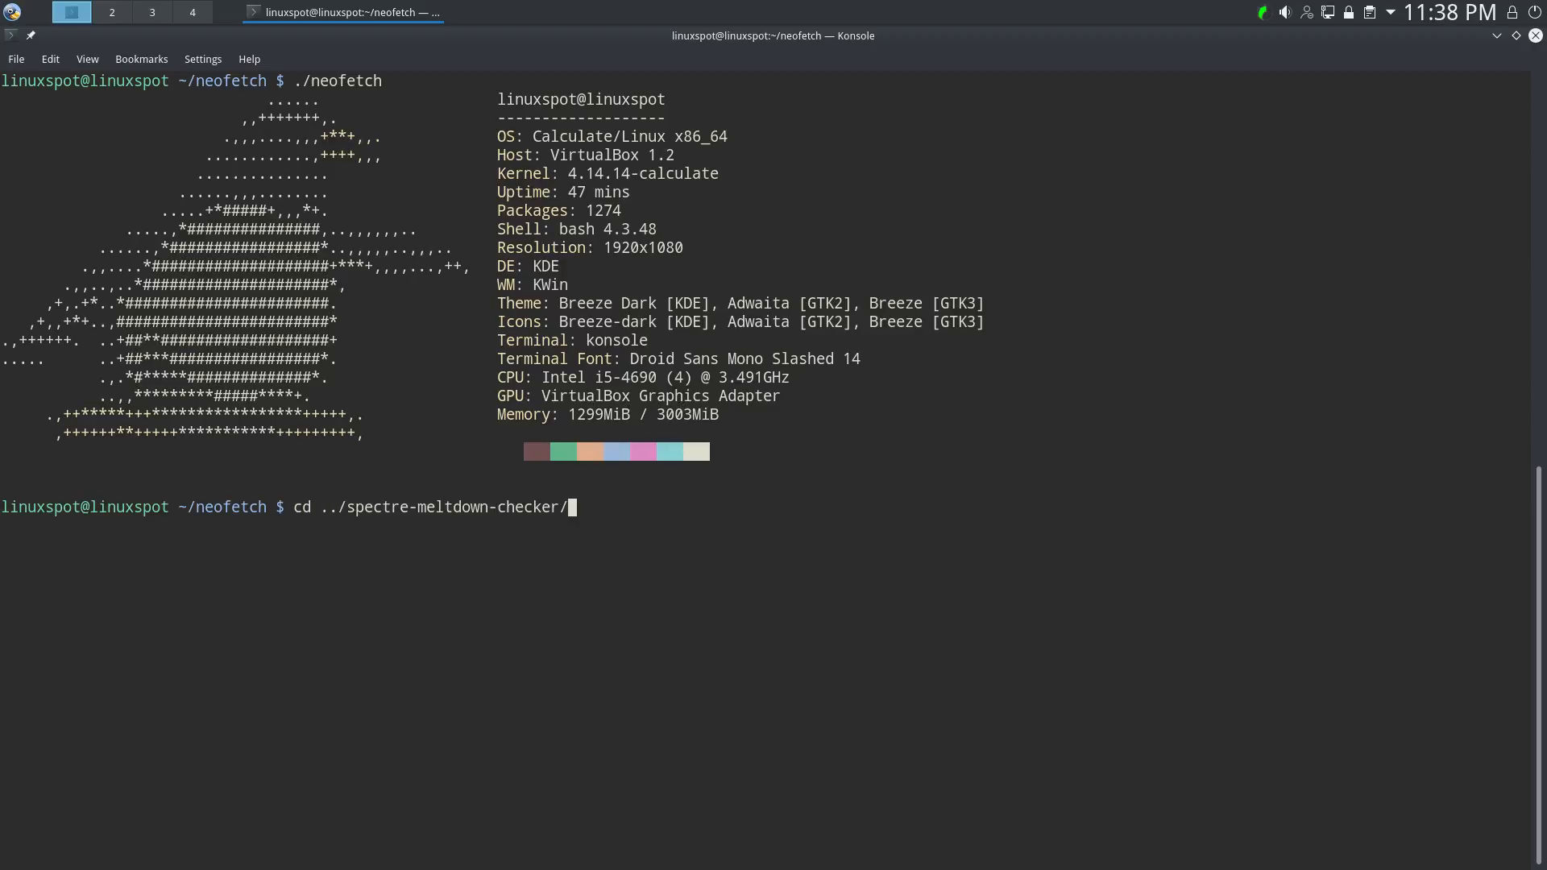
{"action": "key", "text": "Return"}
{"action": "key", "text": "ctrl+l"}
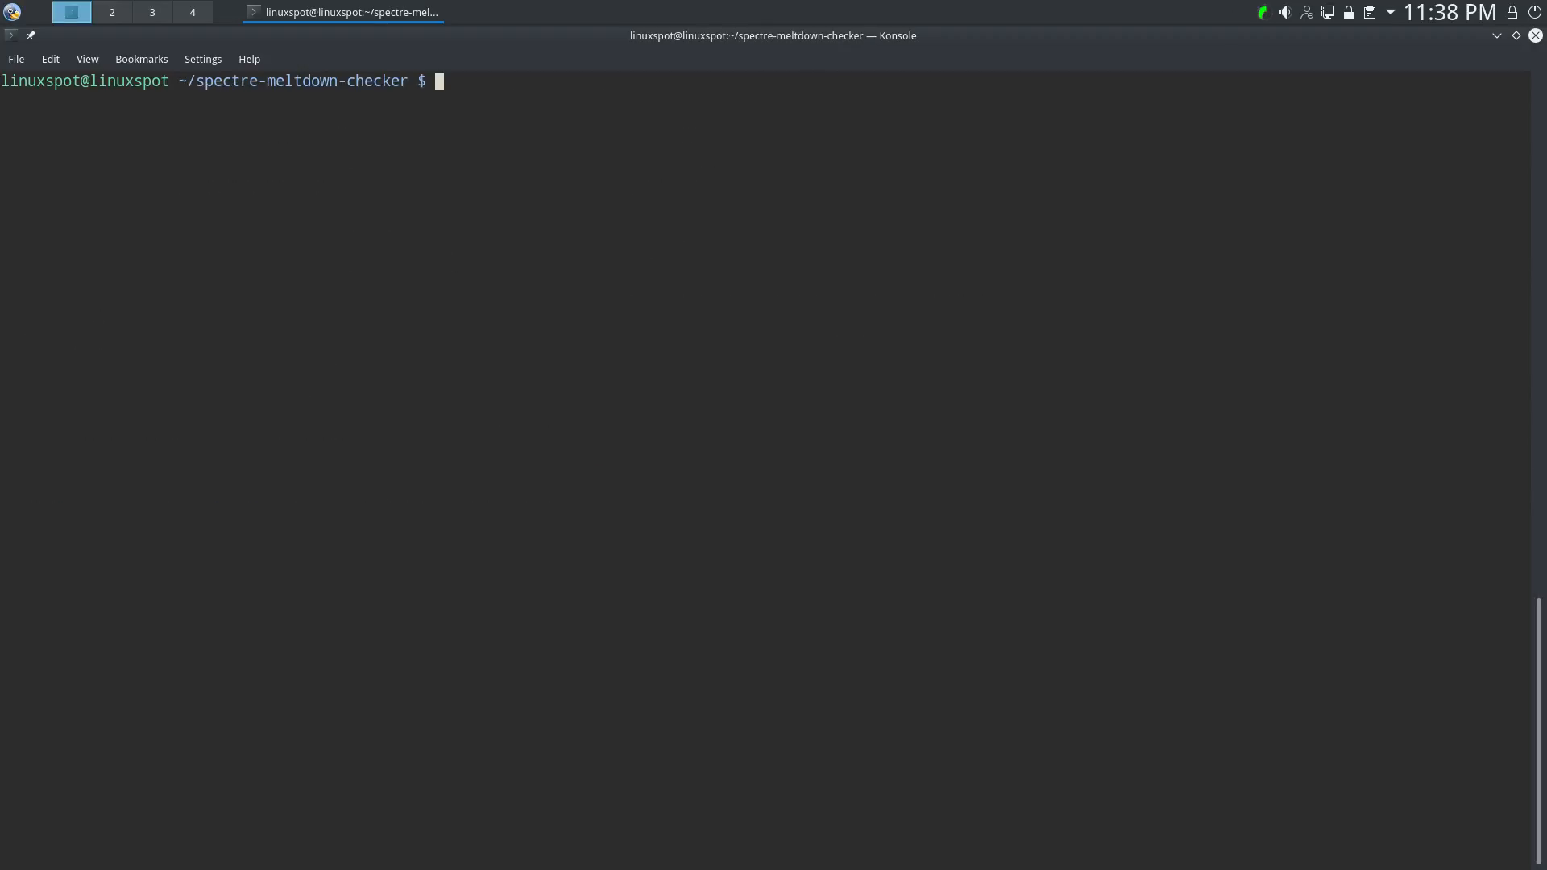
{"action": "type", "text": "sudo ."}
{"action": "type", "text": "/s"}
Run sudo ./spectre-meltdown-checker.sh with the password, review the results and close Konsole.
{"action": "key", "text": "Tab"}
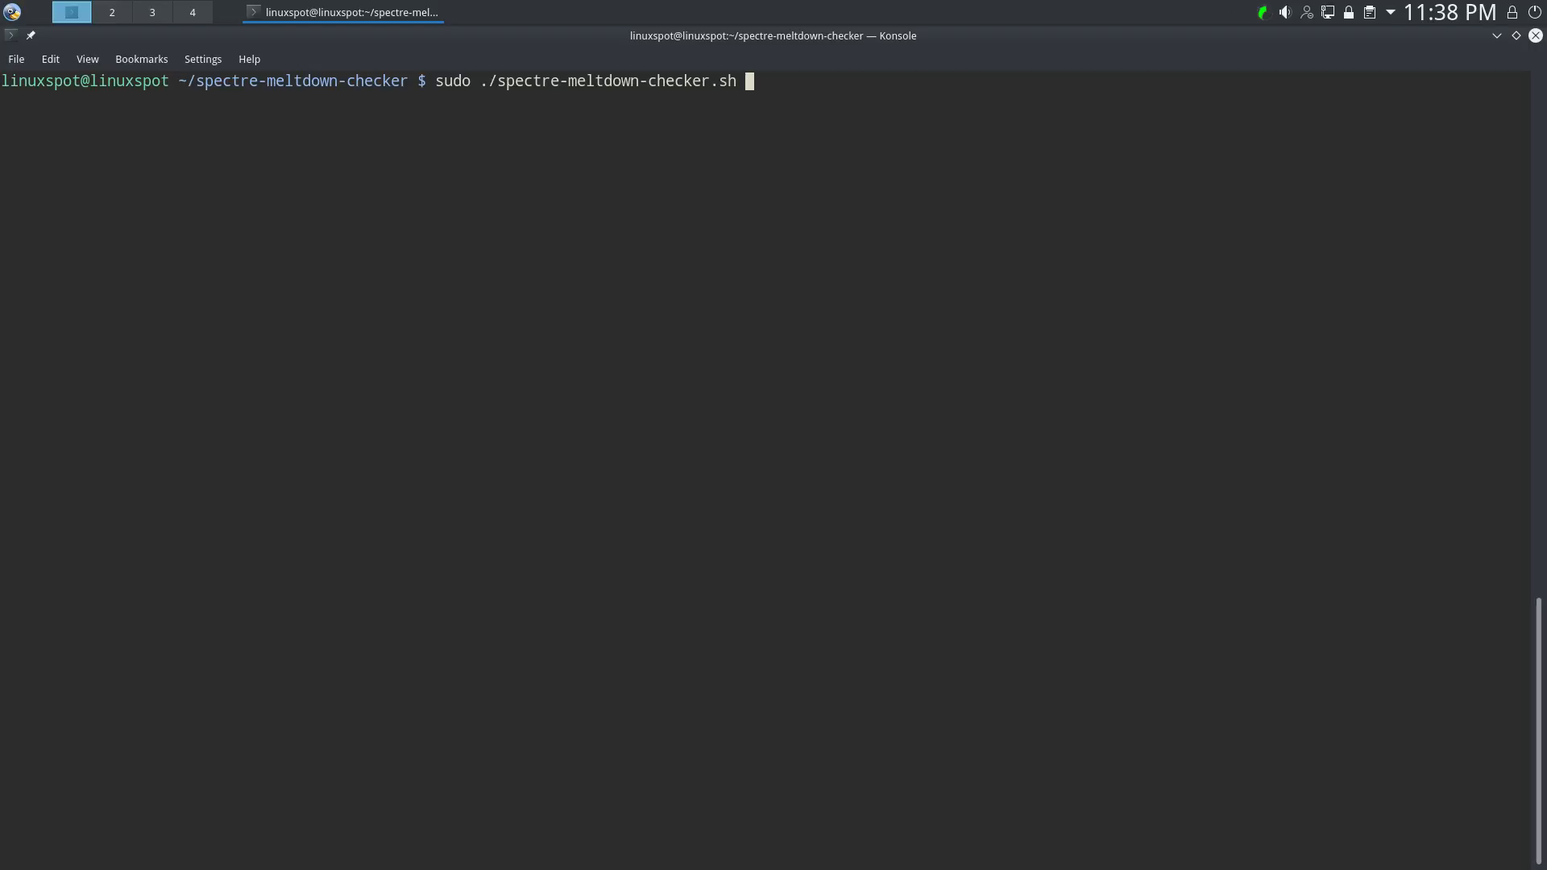
{"action": "key", "text": "Return"}
{"action": "key", "text": "Return"}
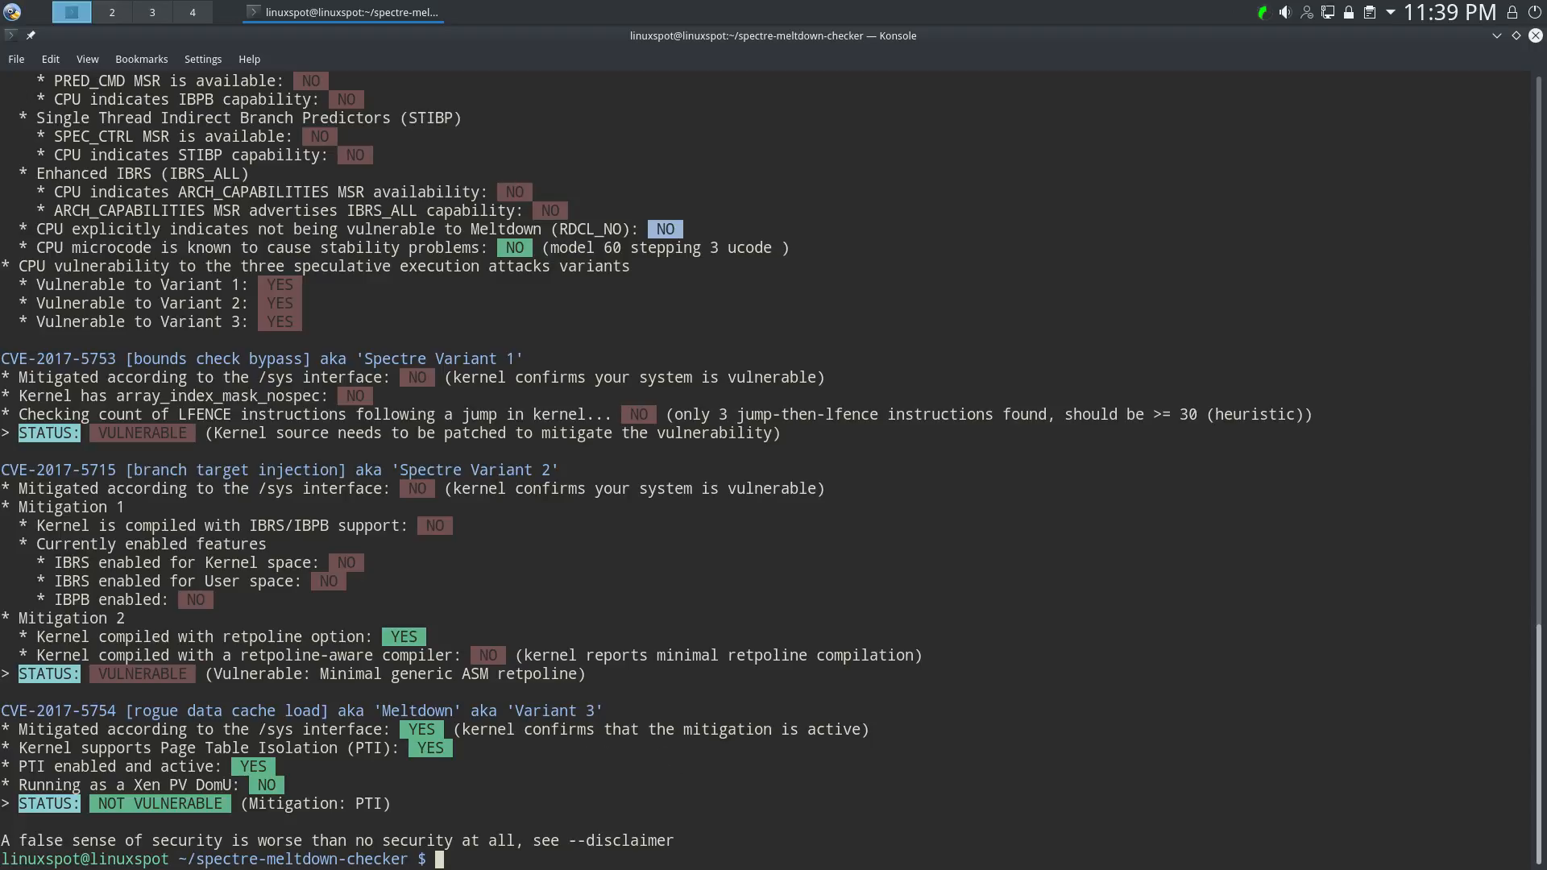
{"action": "left_click", "coordinate": [1535, 36]}
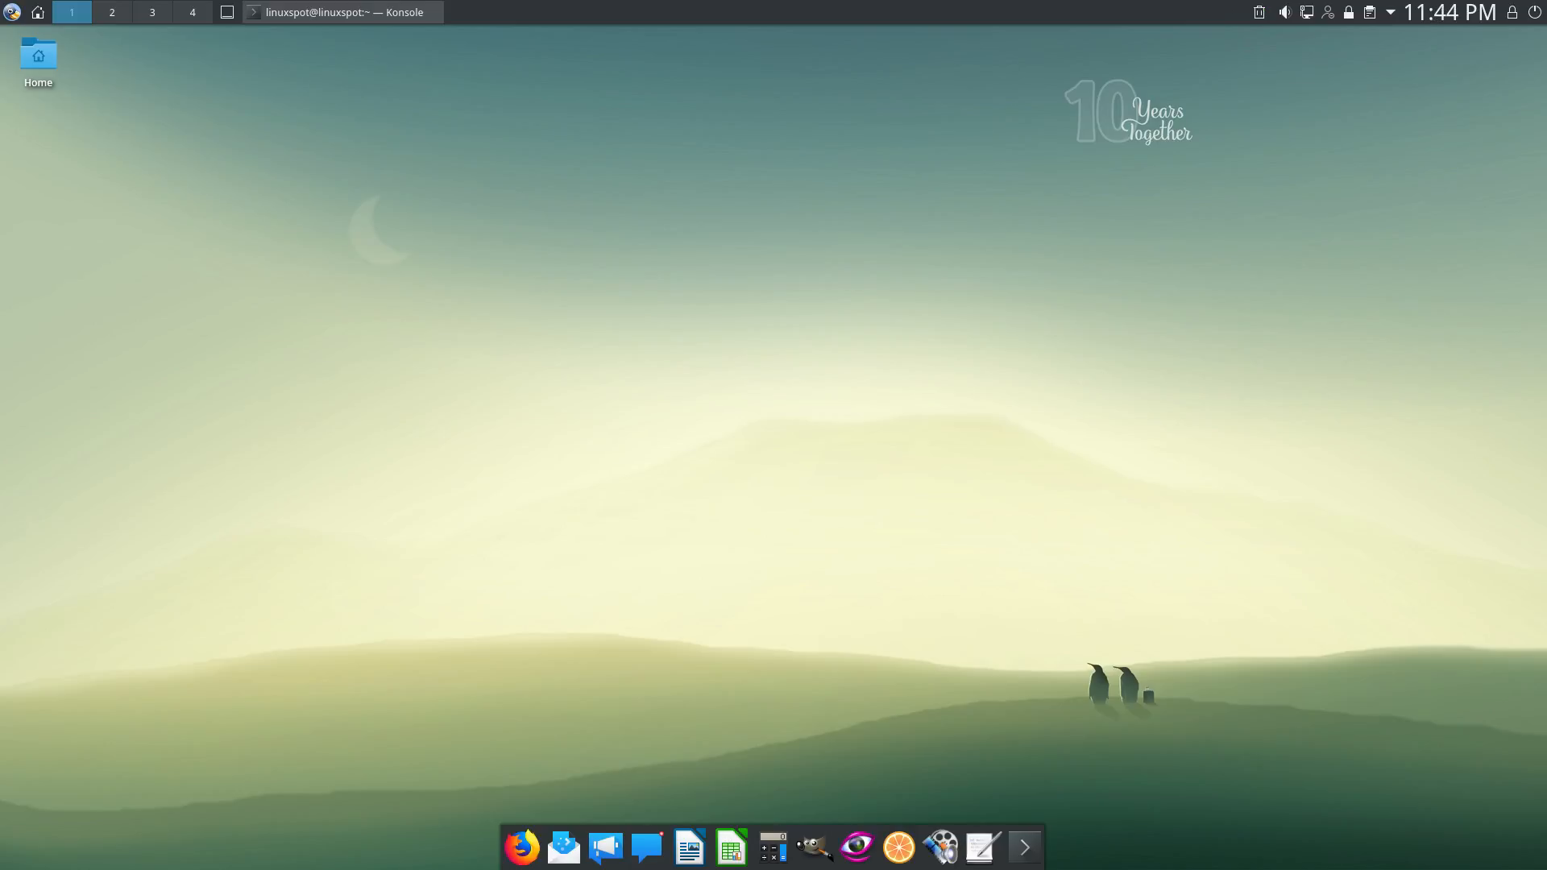
{"action": "left_click", "coordinate": [1025, 847]}
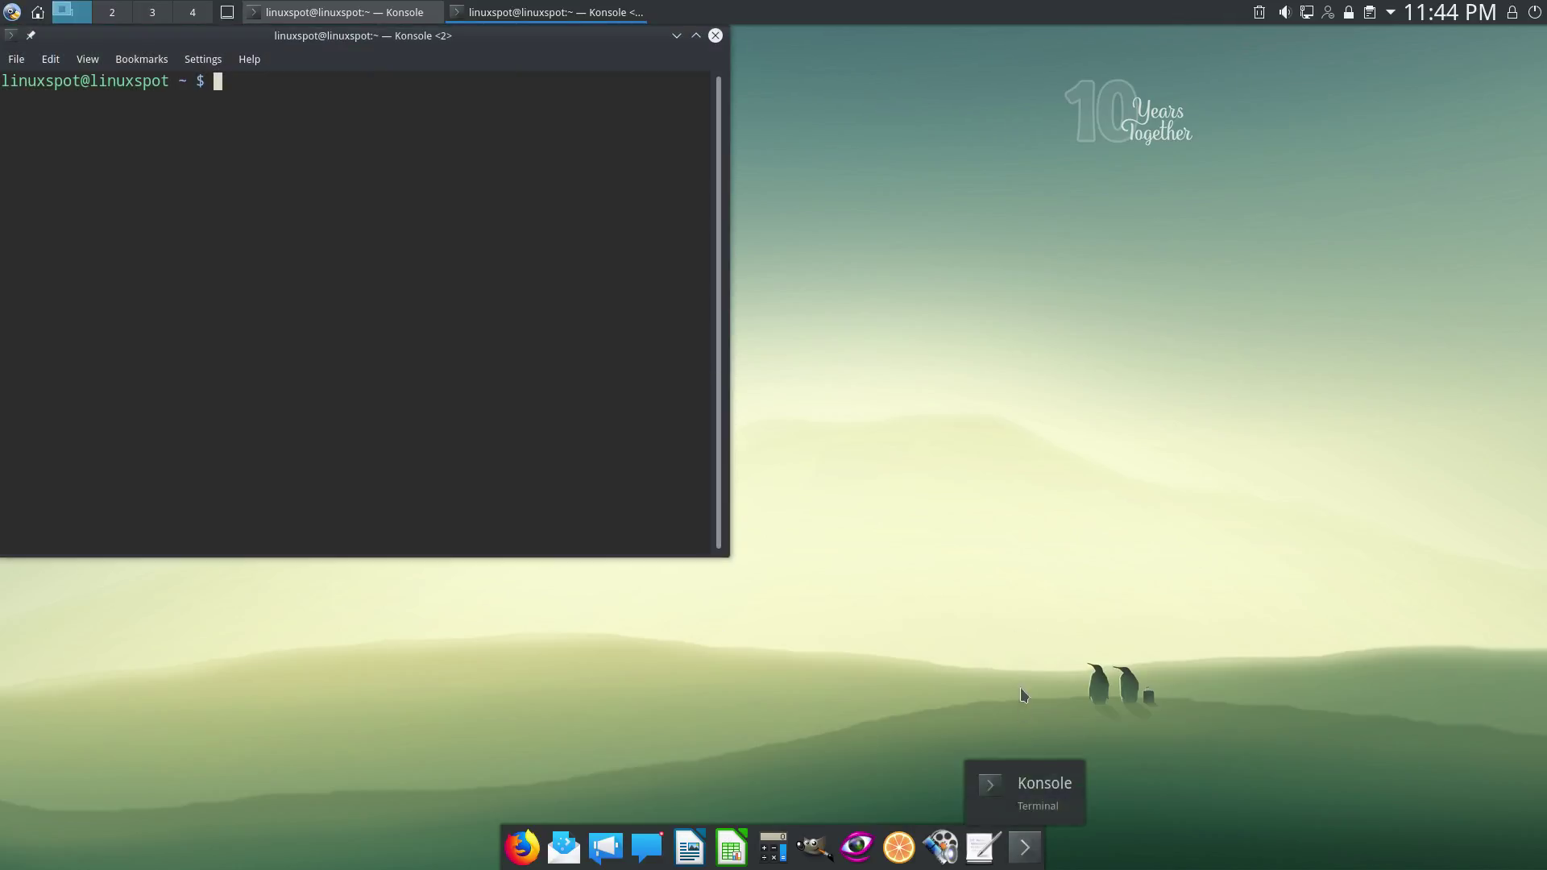
{"action": "left_click", "coordinate": [695, 35]}
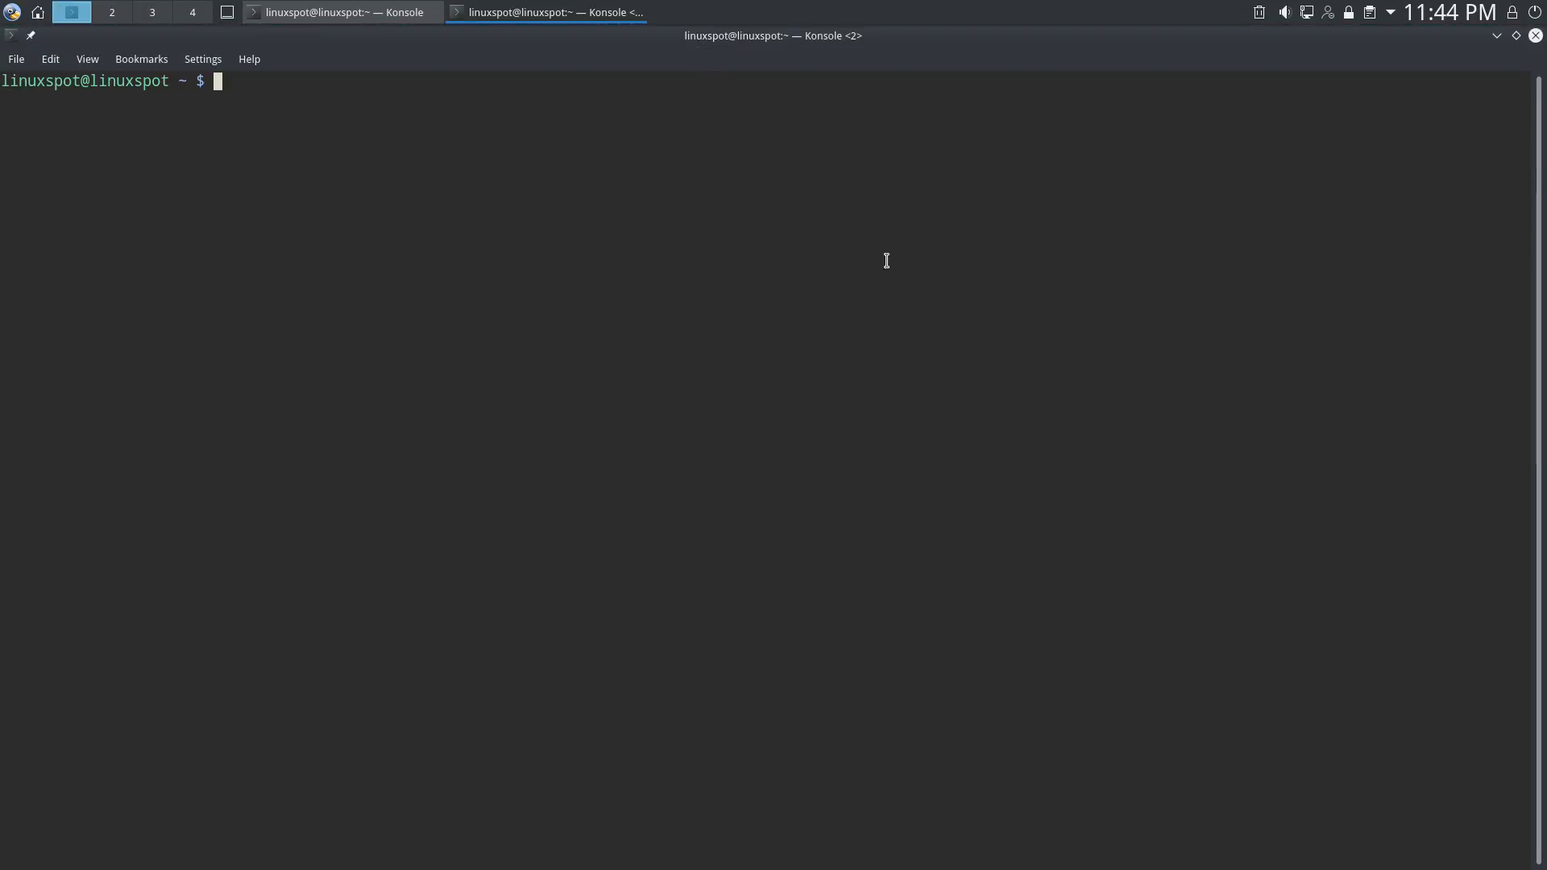
{"action": "type", "text": "sudo eix-sync && sudo emerge -uDU --keep-going --with-bdeps=y @world"}
{"action": "key", "text": "Return"}
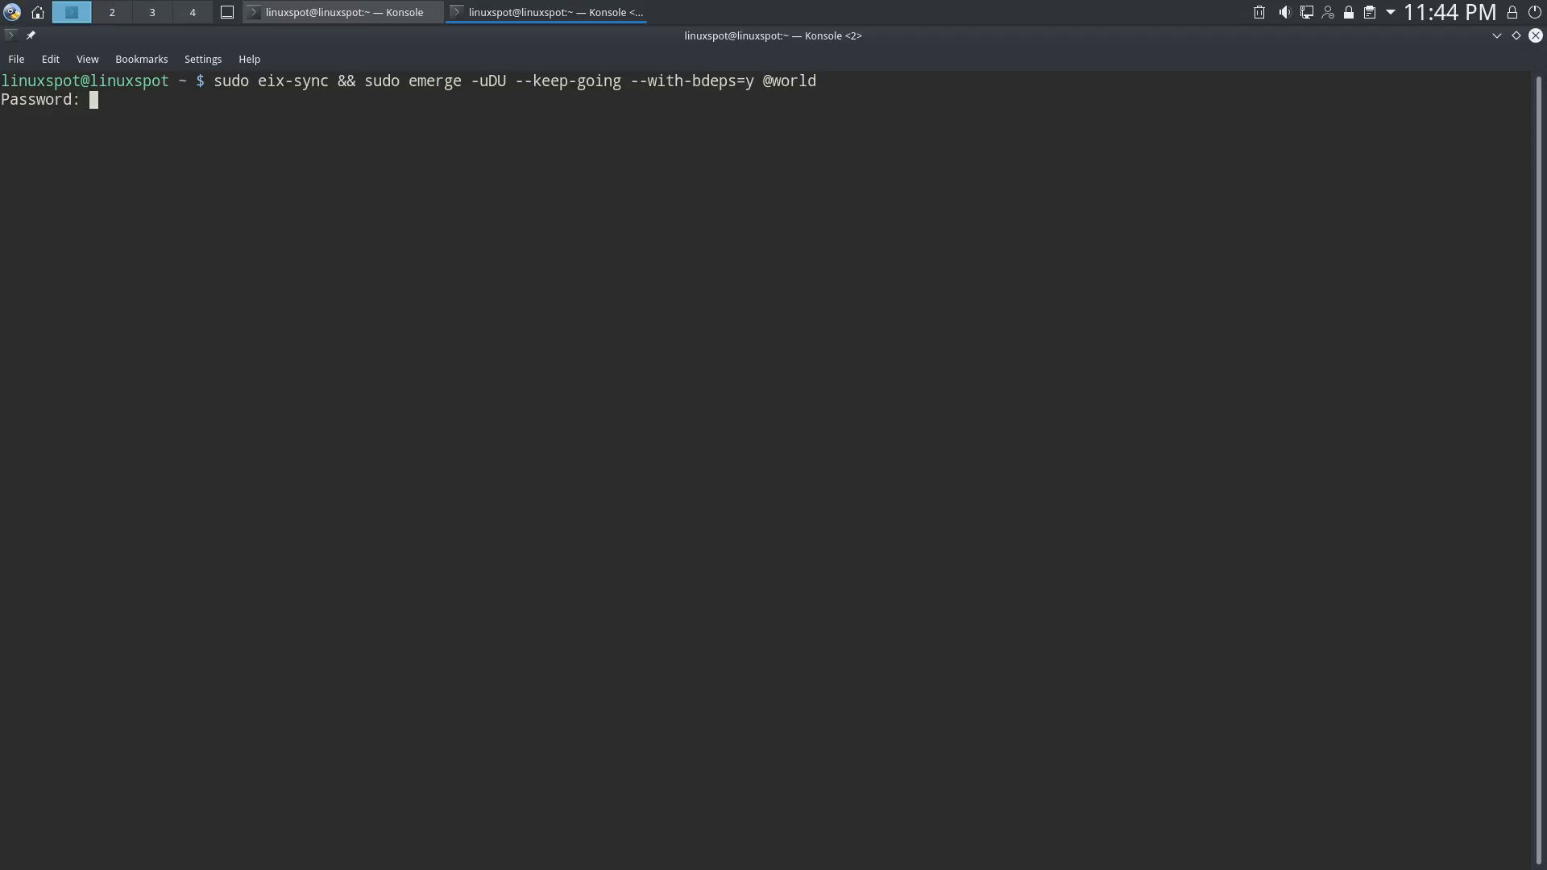
{"action": "key", "text": "Return"}
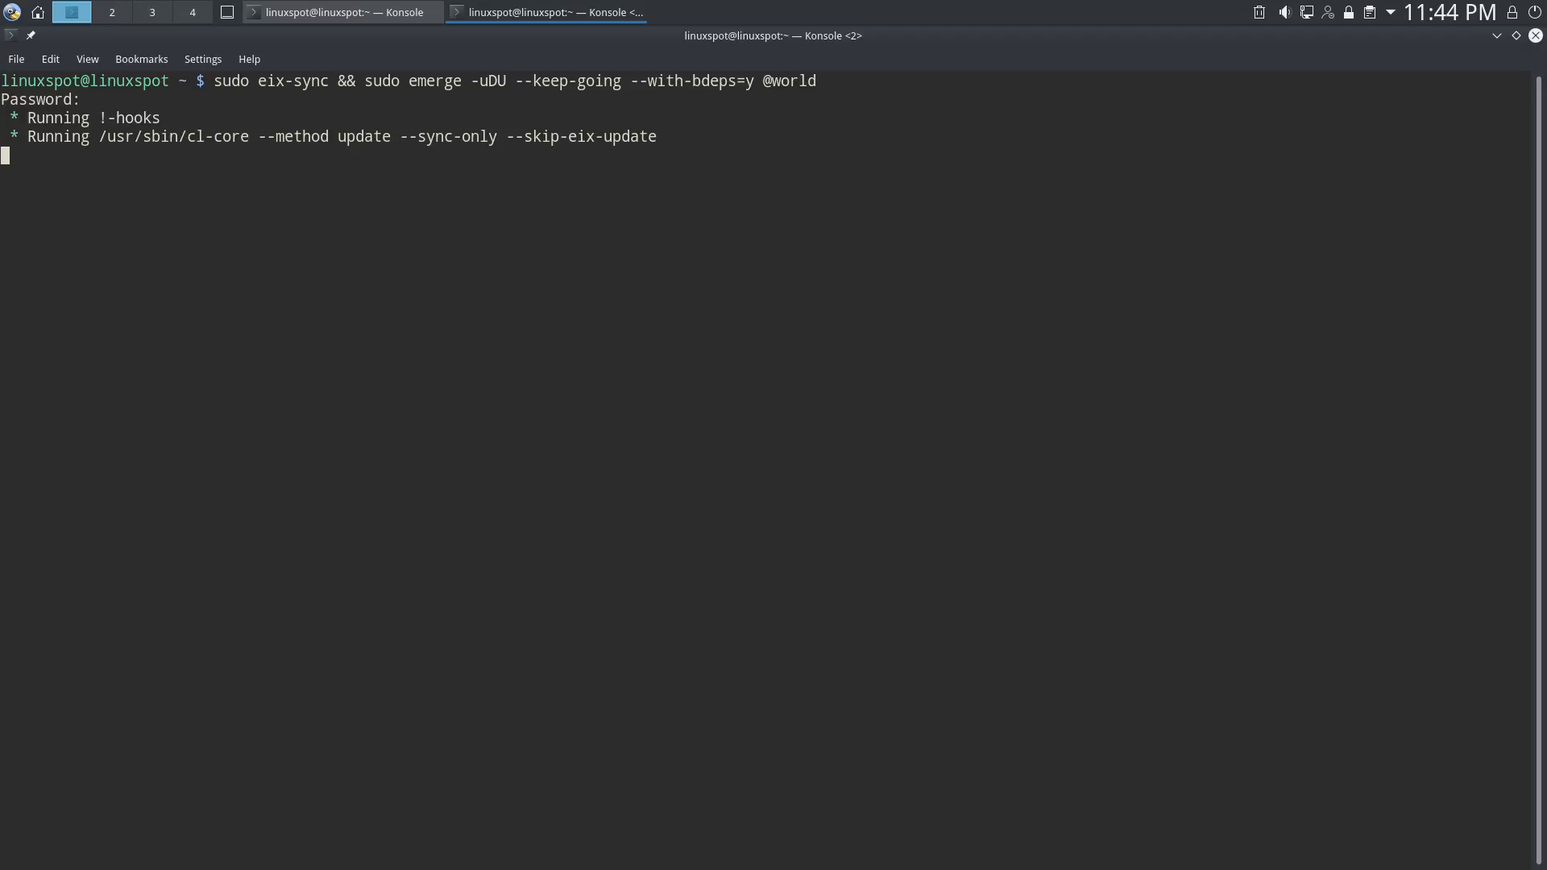